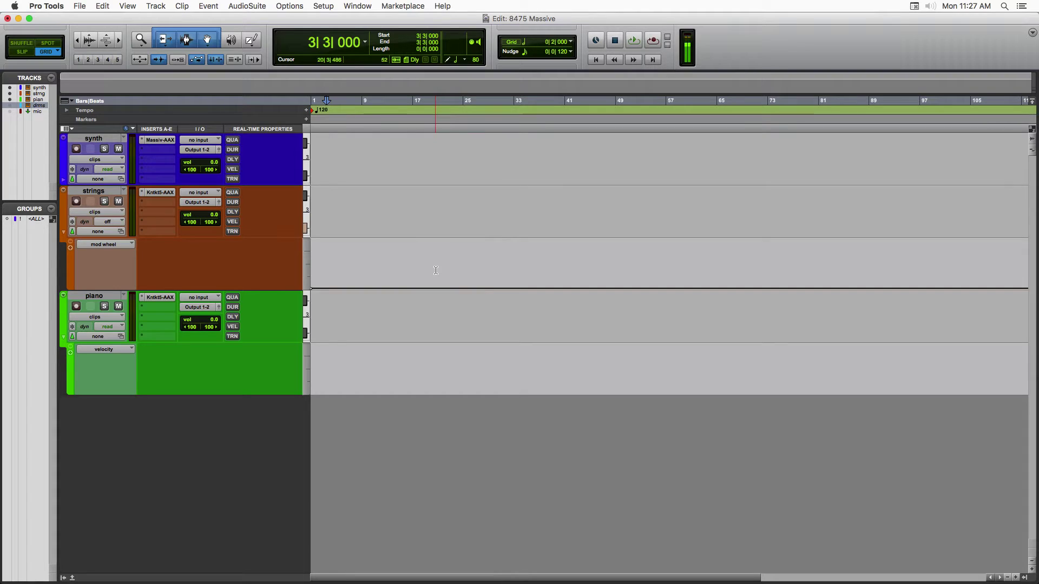
- Open the Massive instrument on the synth track, view the keyboard-to-MIDI programming page in ControllerMate, and return to Pro Tools
left_click(166, 146)
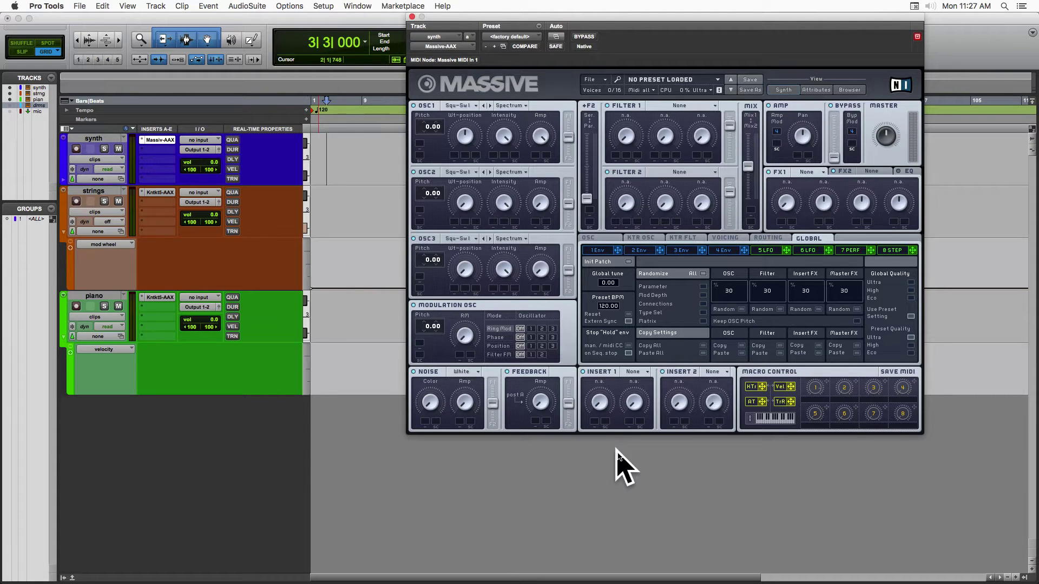
mouse_move(5, 274)
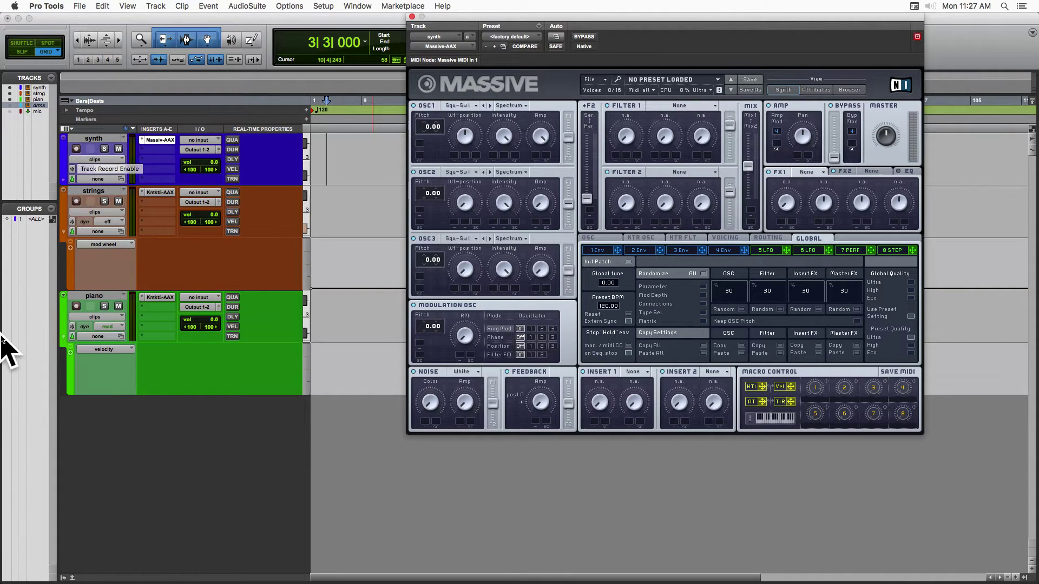
mouse_move(4, 348)
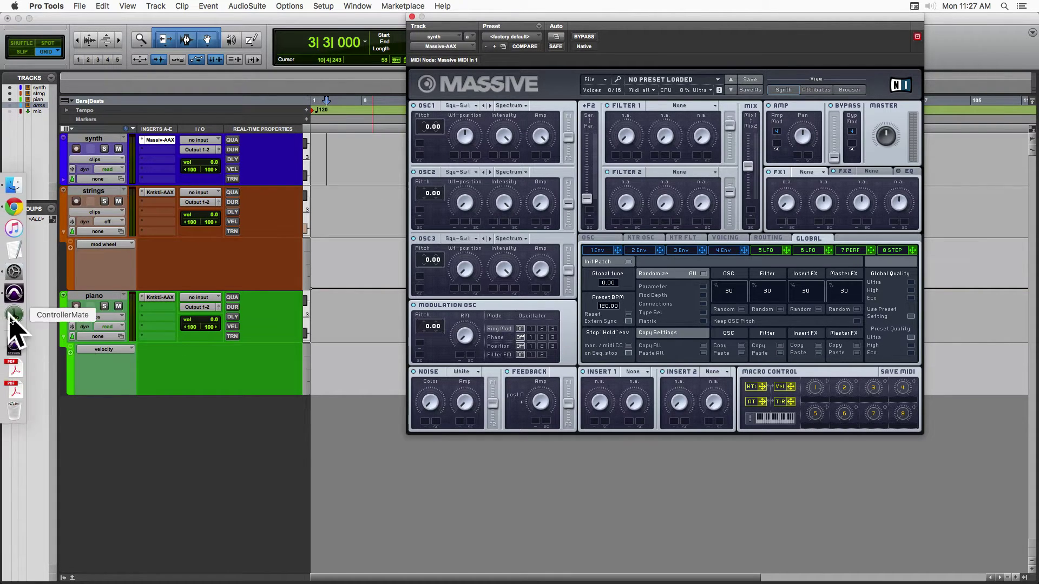
left_click(12, 319)
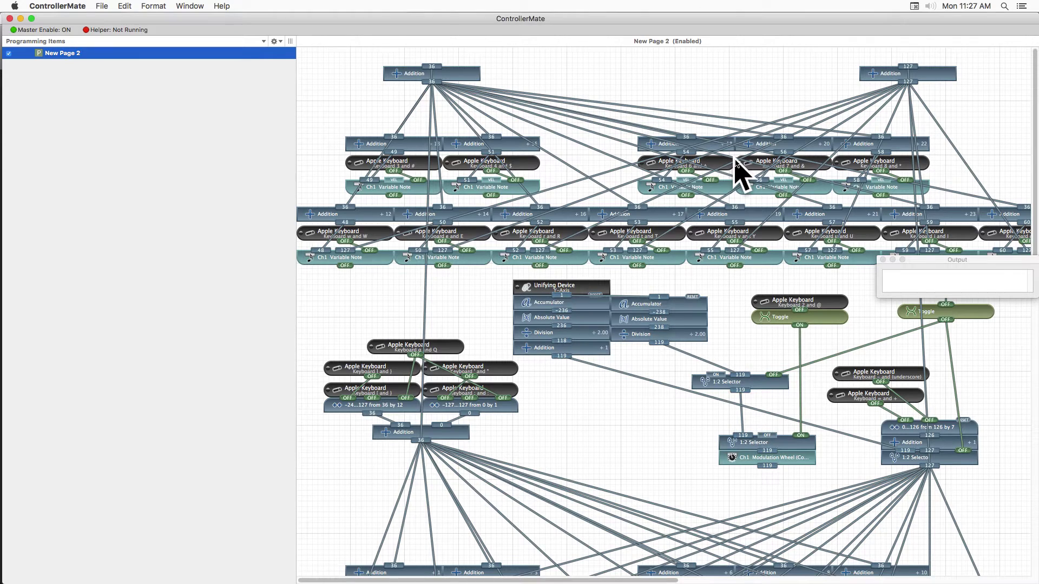
key("super+Tab")
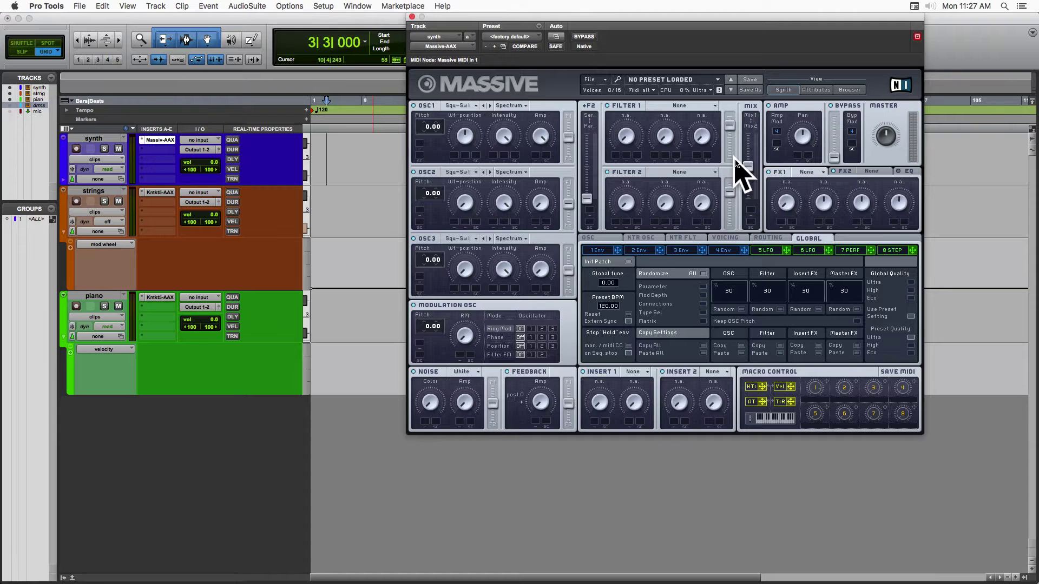
- Record-enable the synth track and show the on-screen Keyboard Viewer just below the Massive window
left_click(77, 151)
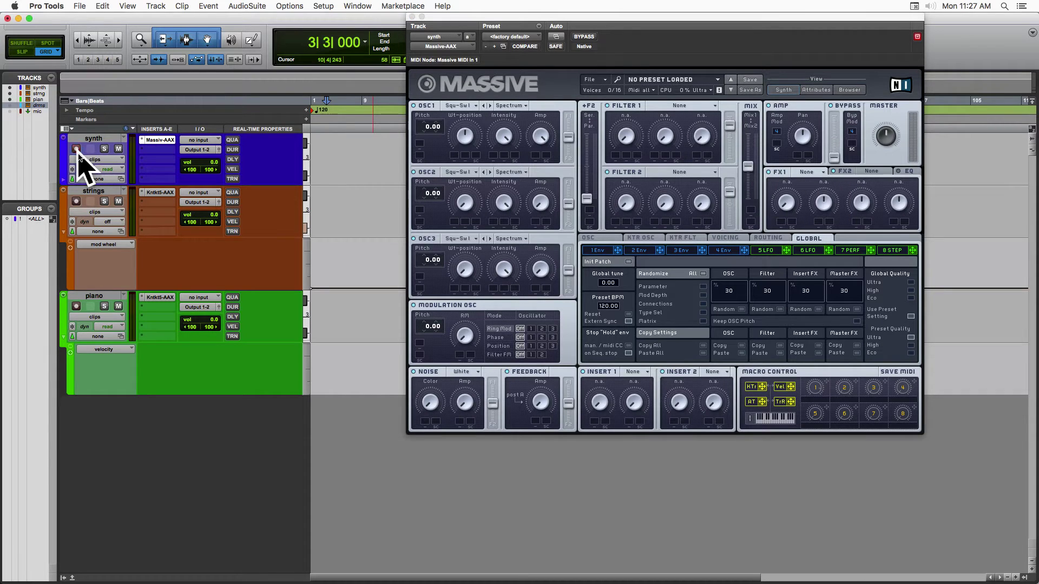
key("a")
left_click(912, 8)
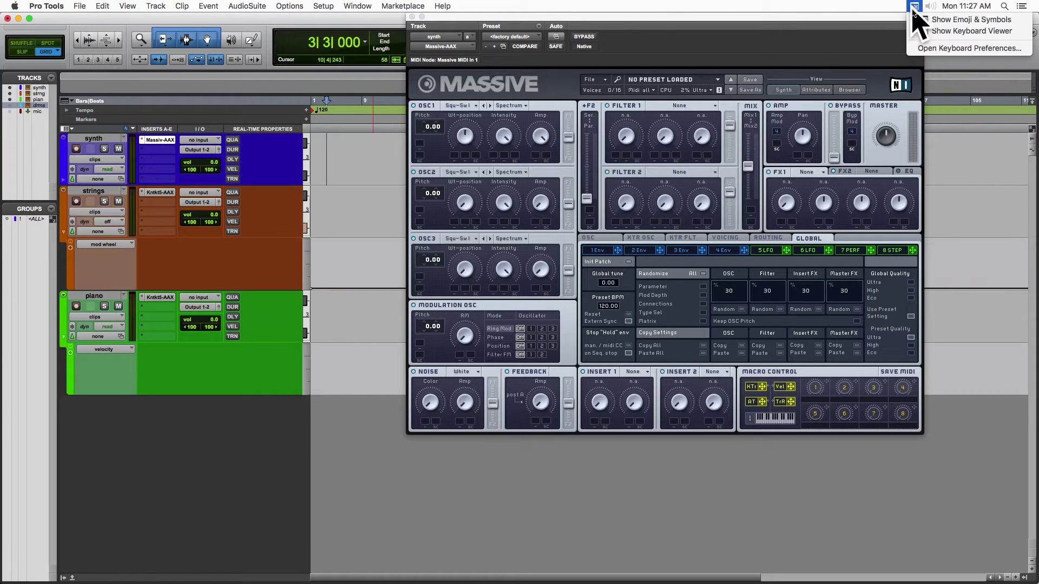
left_click(935, 32)
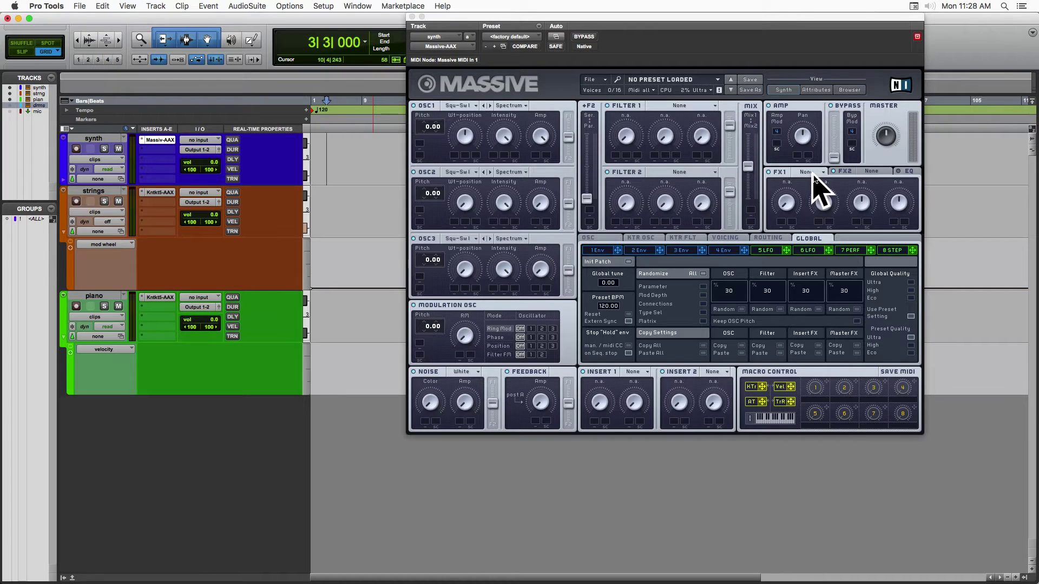
left_click_drag(679, 498, 598, 469)
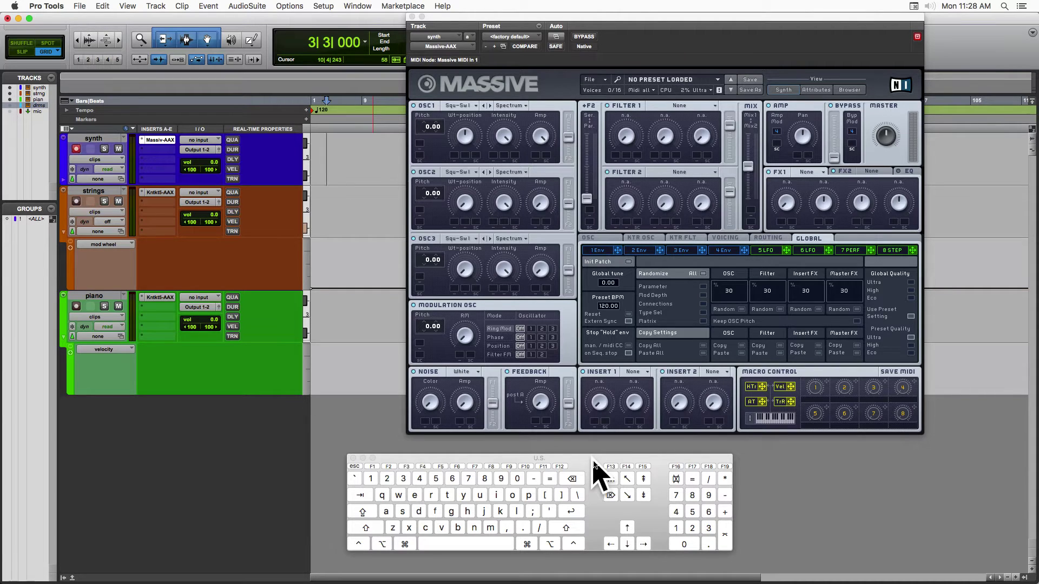
- Play an ascending run of single notes on the synth track with the lower two letter rows of the computer keyboard
key("z")
key("s")
key("x")
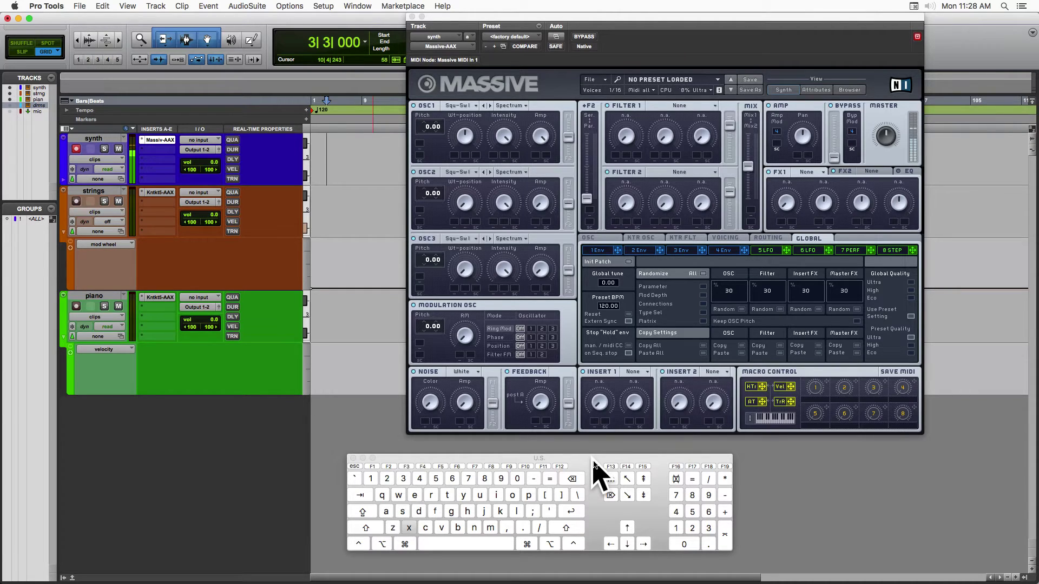
key("d")
key("v")
key("n")
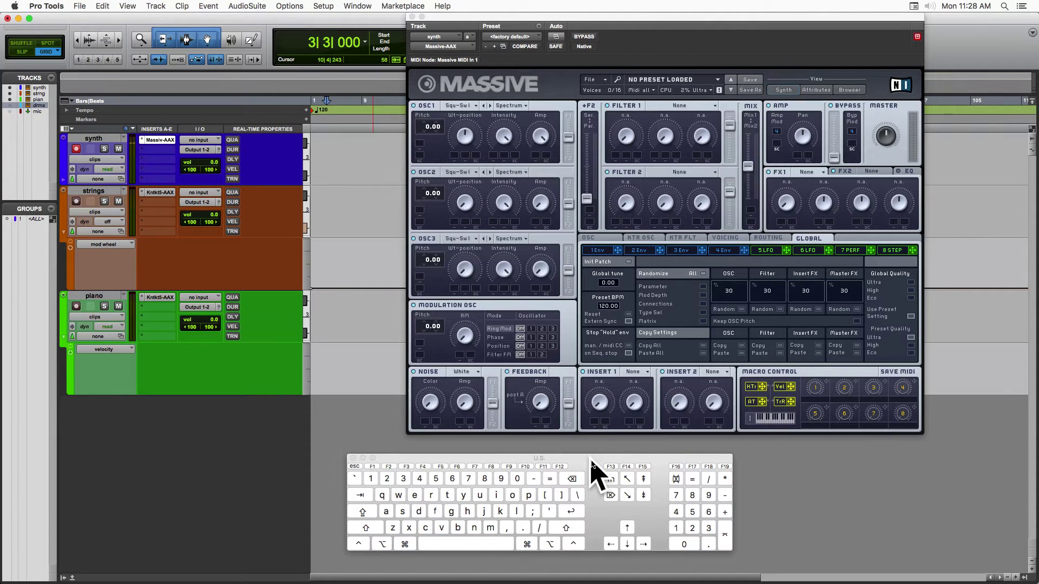
- Audition notes on the synth track with the upper letter row and number row of the computer keyboard
key("3")
key("e")
key("4")
key("t")
key("6")
key("y")
key("u")
key("7")
- Play repeated and neighbouring low notes on the synth track to check the lowest part of the keyboard's range
key("z")
key("z")
key("z")
key("z")
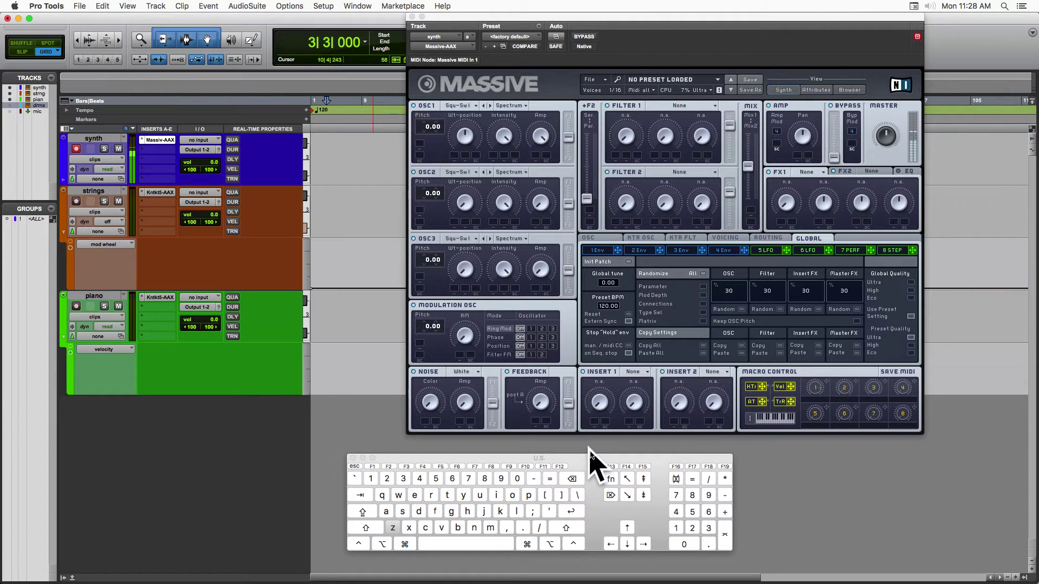
key("x")
key("c")
key("z")
key("s")
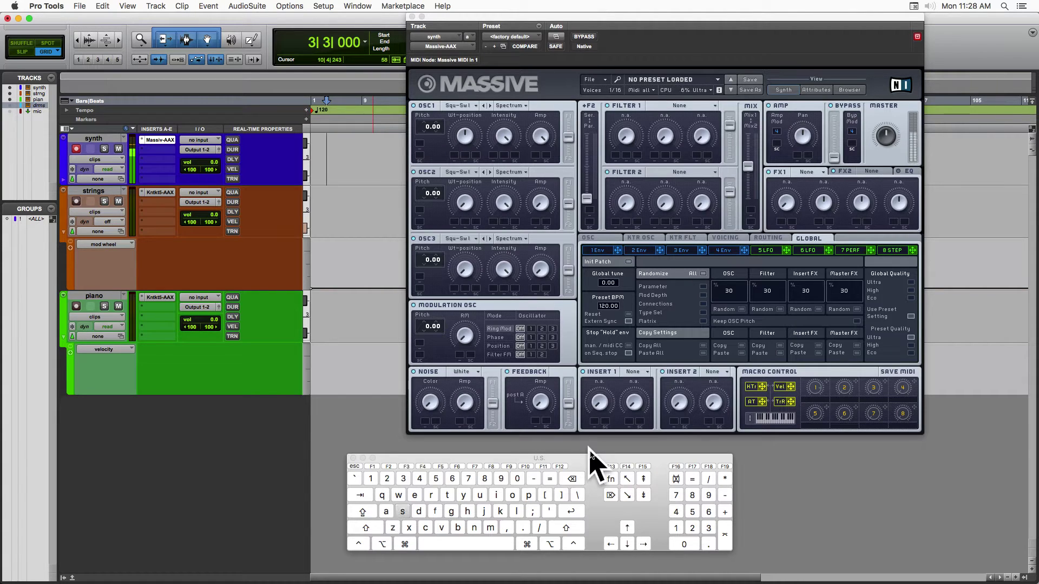
key("d")
- Shift the computer keyboard's note range down one octave and audition two low notes on the synth
key("bracketleft")
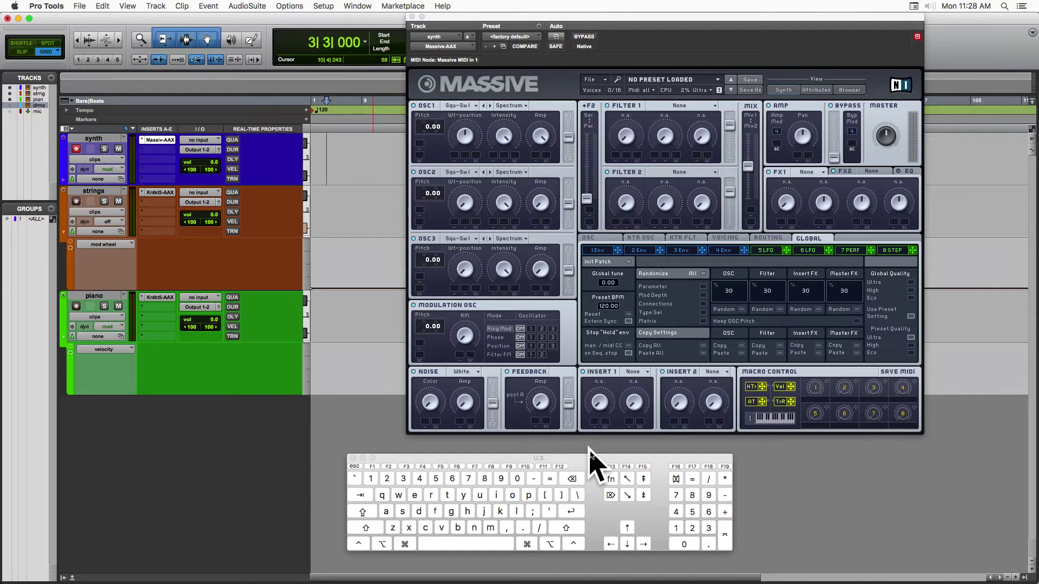
key("x")
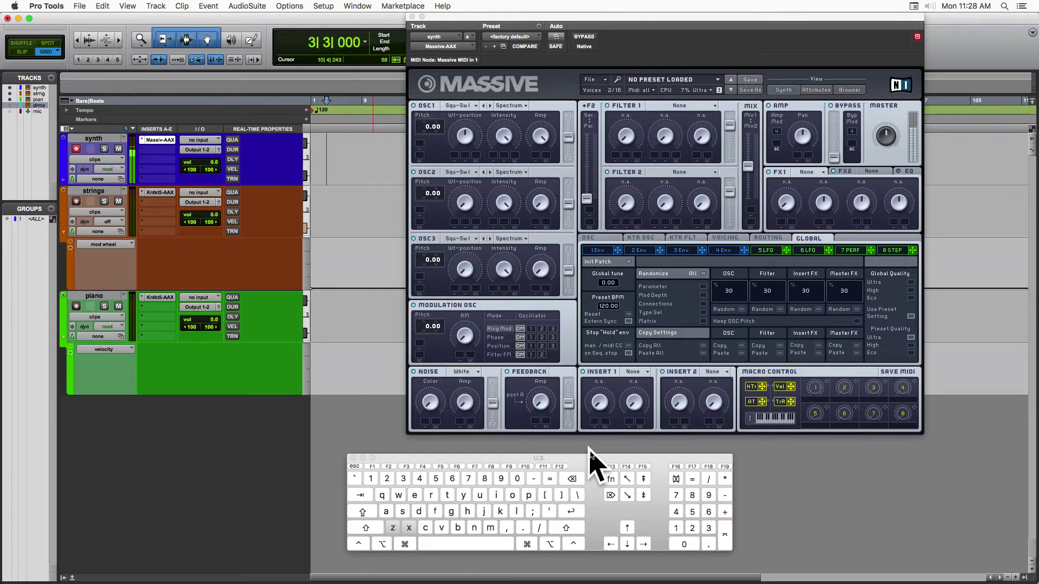
key("z")
- Transpose the computer keyboard's notes up one semitone and replay the two lowest notes on the synth
key("apostrophe")
key("z")
key("z")
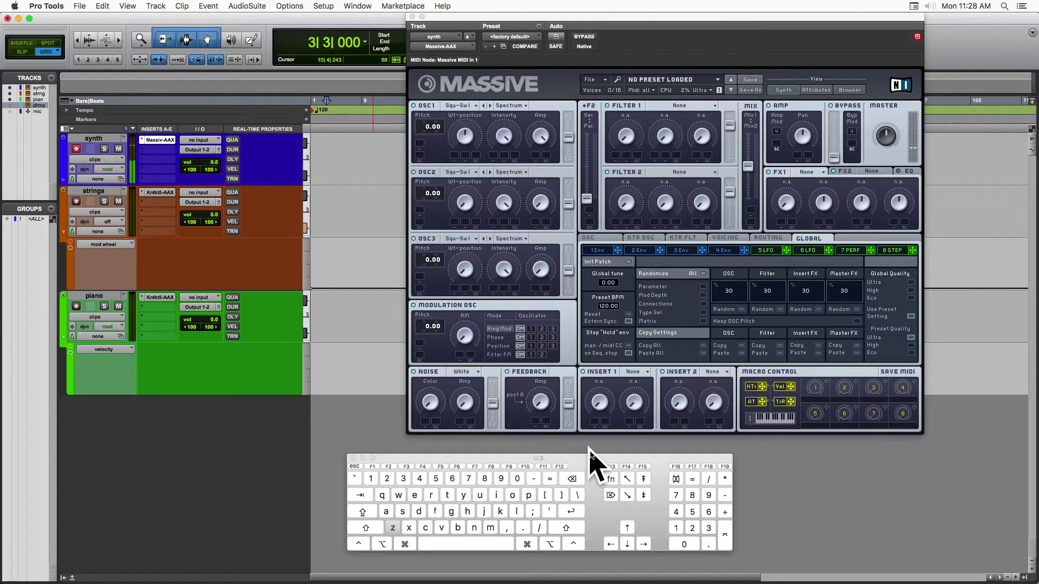
key("z")
key("x")
key("z")
key("x")
- Transpose the computer keyboard's notes down one semitone and replay the two lowest notes on the synth
key("semicolon")
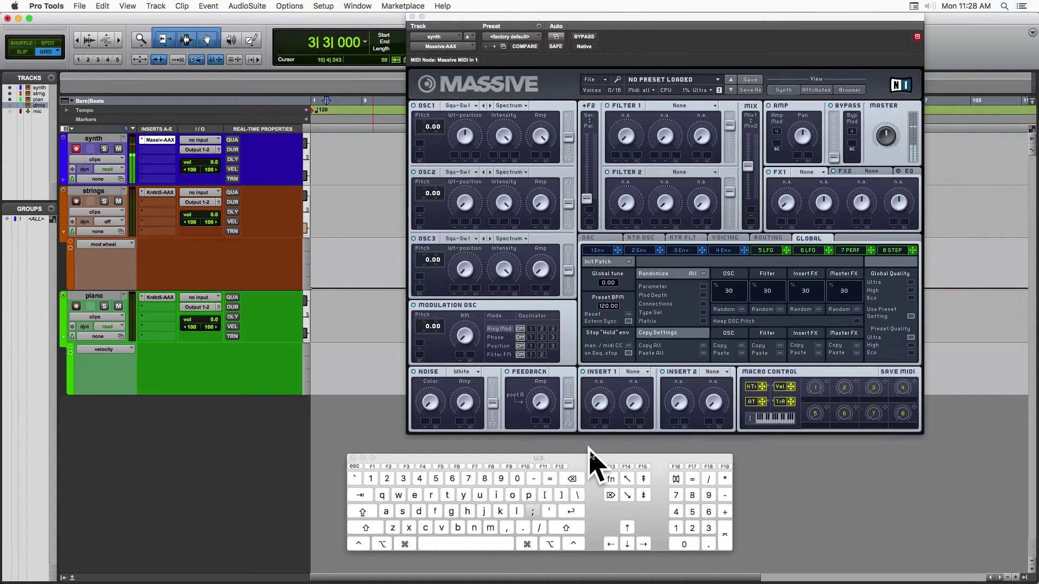
key("z")
key("x")
key("x")
key("x")
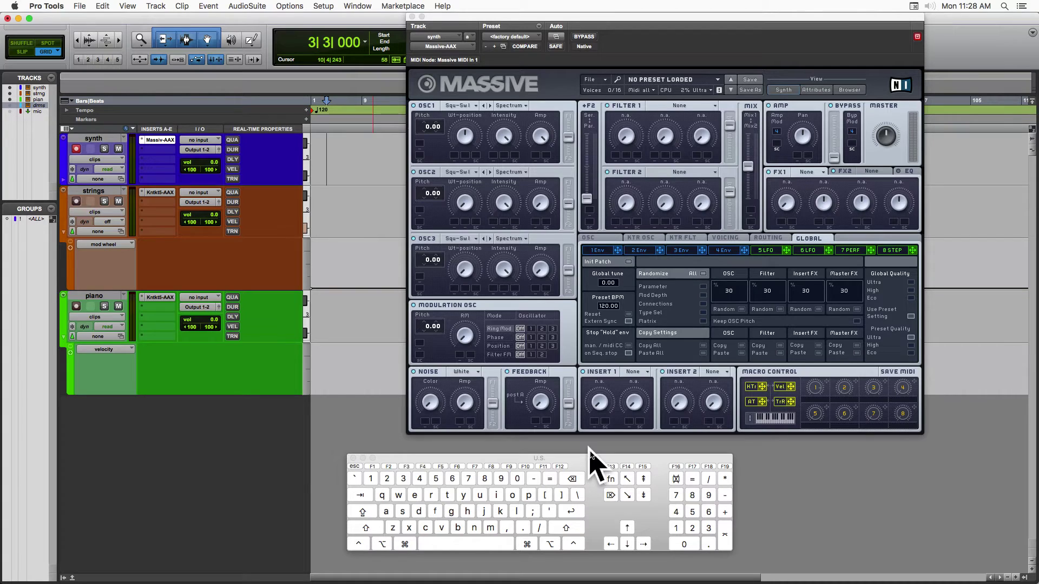
key("z")
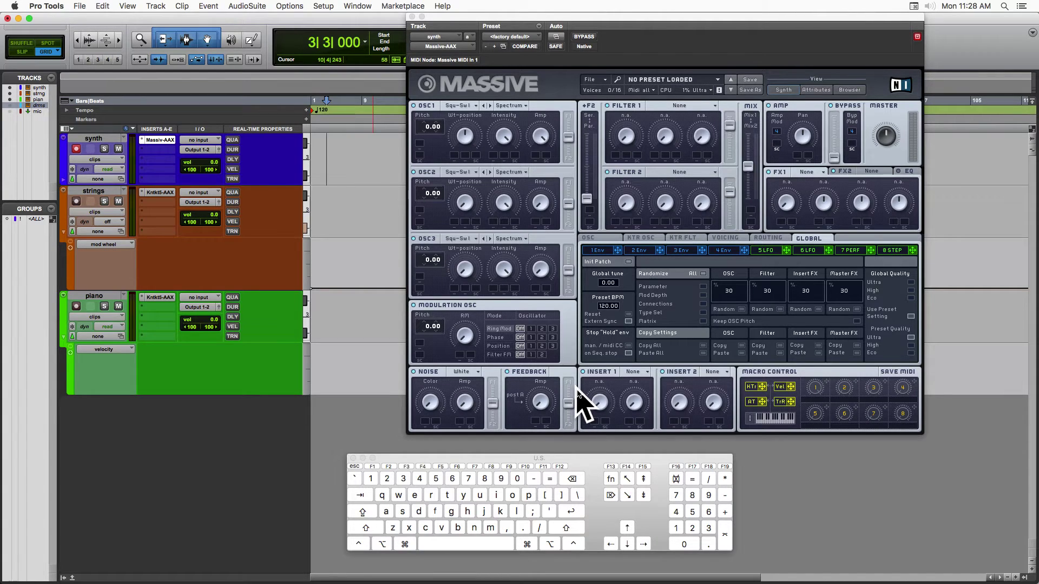
- Close the Massive window, record-enable the strings track and record a three-note take with mod wheel movement from bar 3 to about bar 13
left_click(412, 17)
left_click(76, 202)
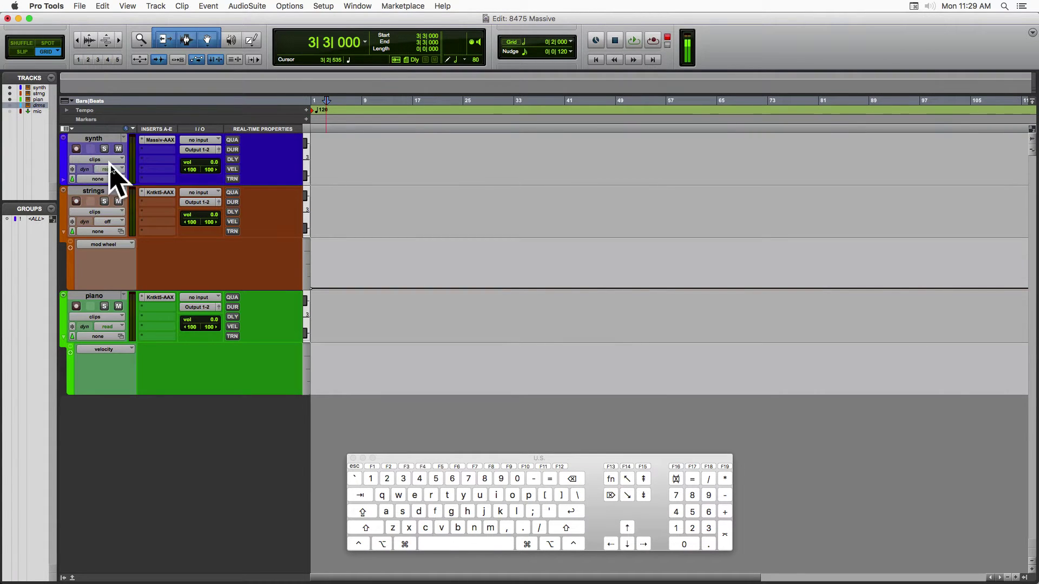
key("super+space")
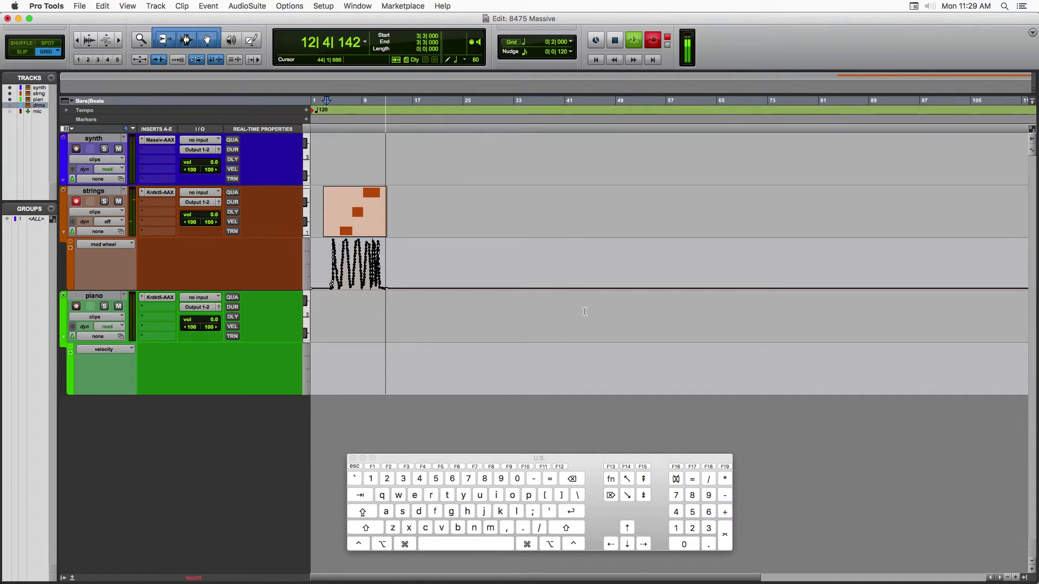
key("space")
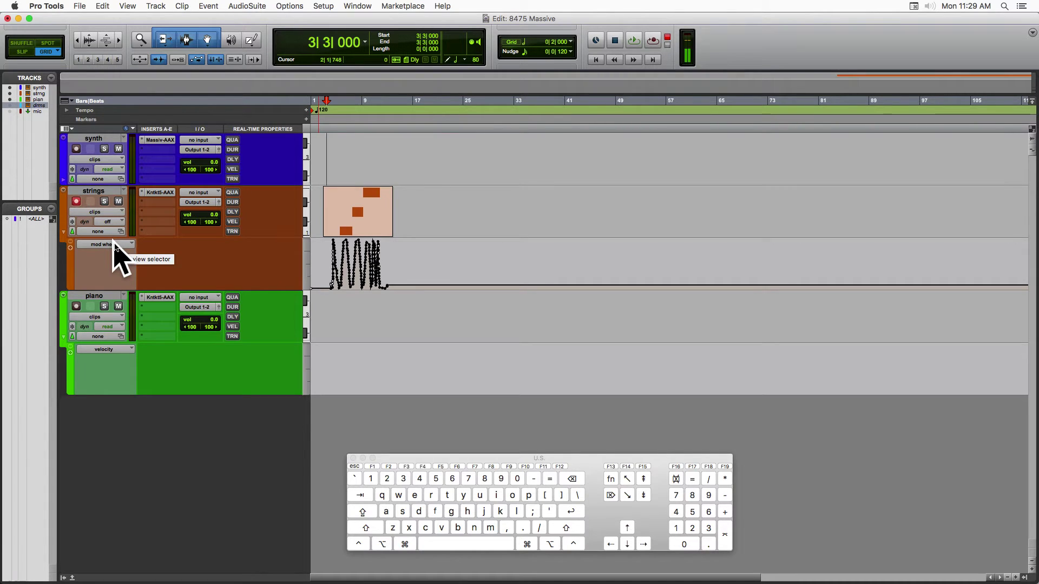
- Disarm the strings track and record-enable the piano track
left_click(77, 202)
left_click(93, 317)
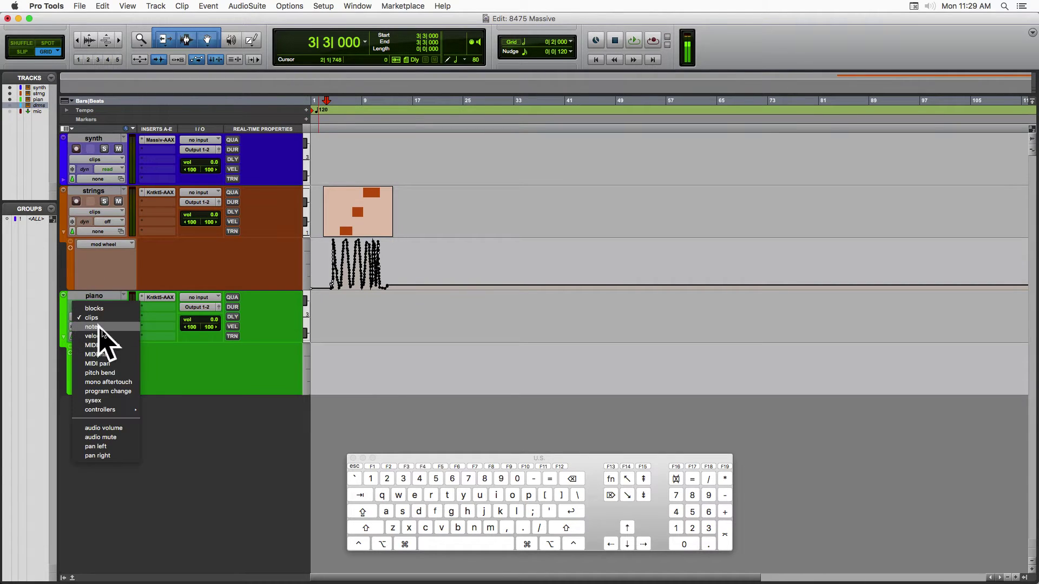
left_click(75, 313)
left_click(76, 306)
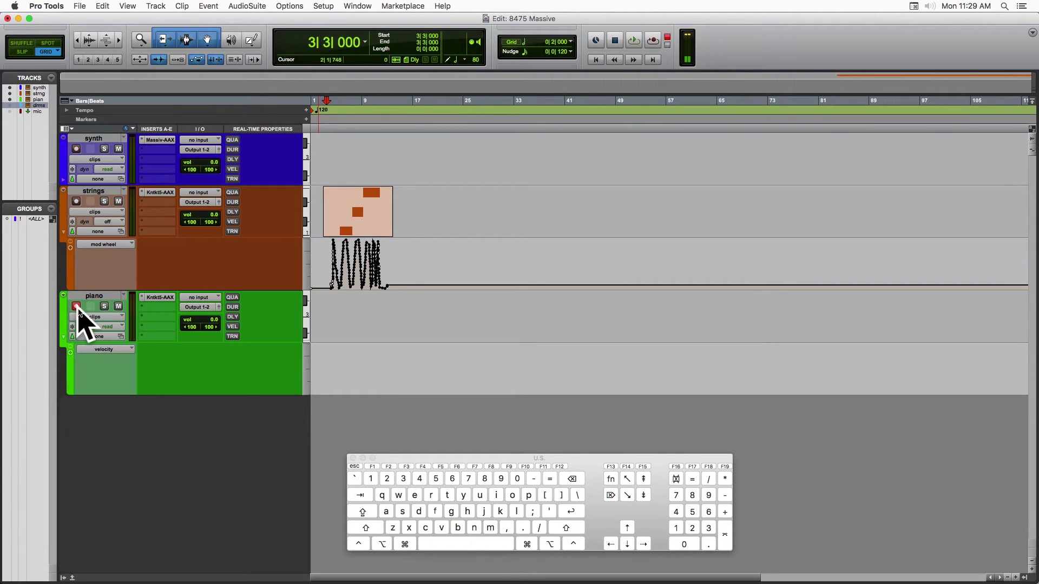
- Play a repeating three-note ascending pattern on the piano track with the computer keyboard to audition its level
key("z")
key("x")
key("c")
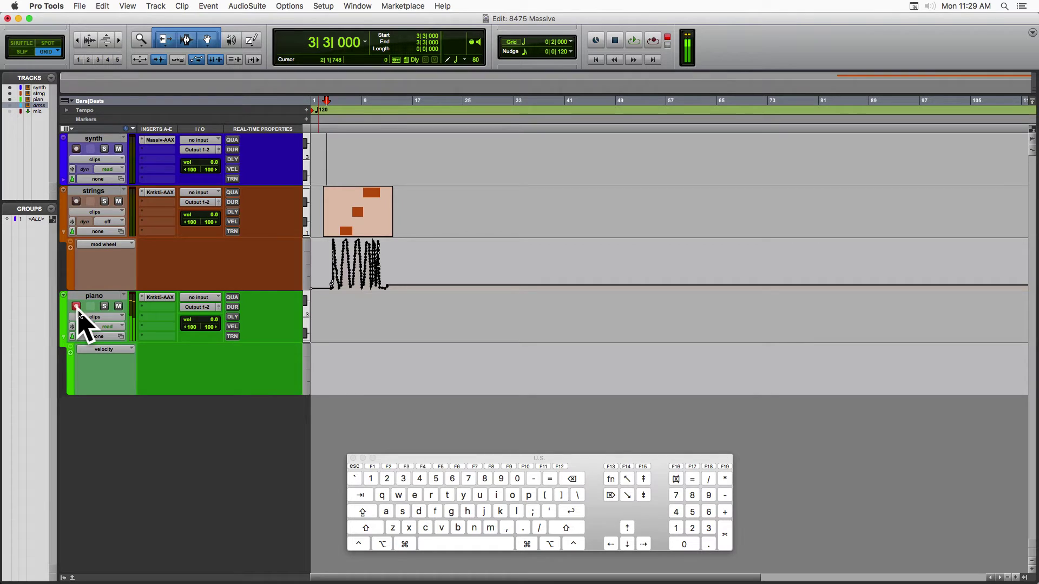
key("z")
key("x")
key("c")
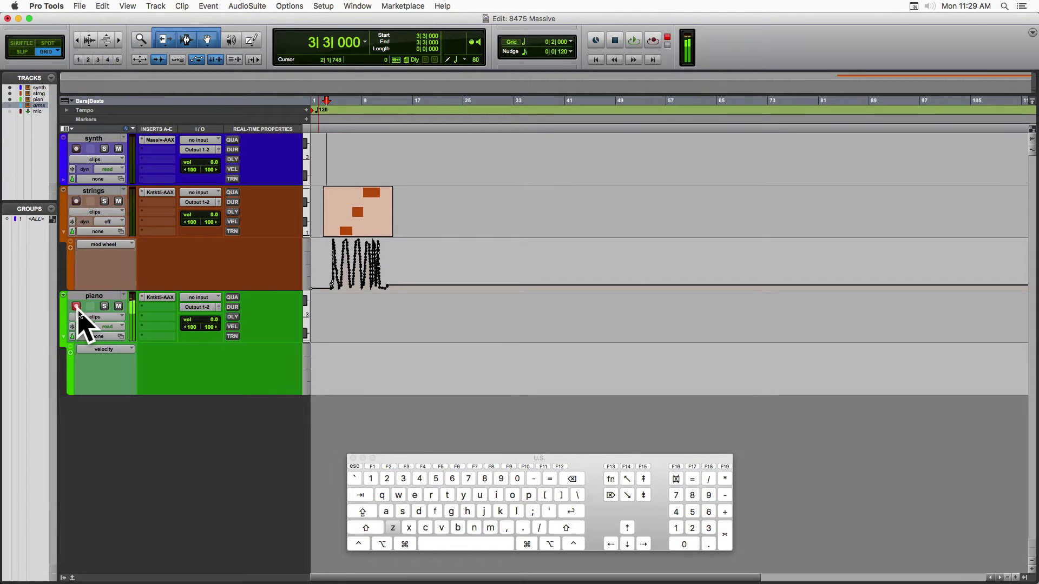
key("z")
key("x")
key("c")
key("z")
key("x")
key("c")
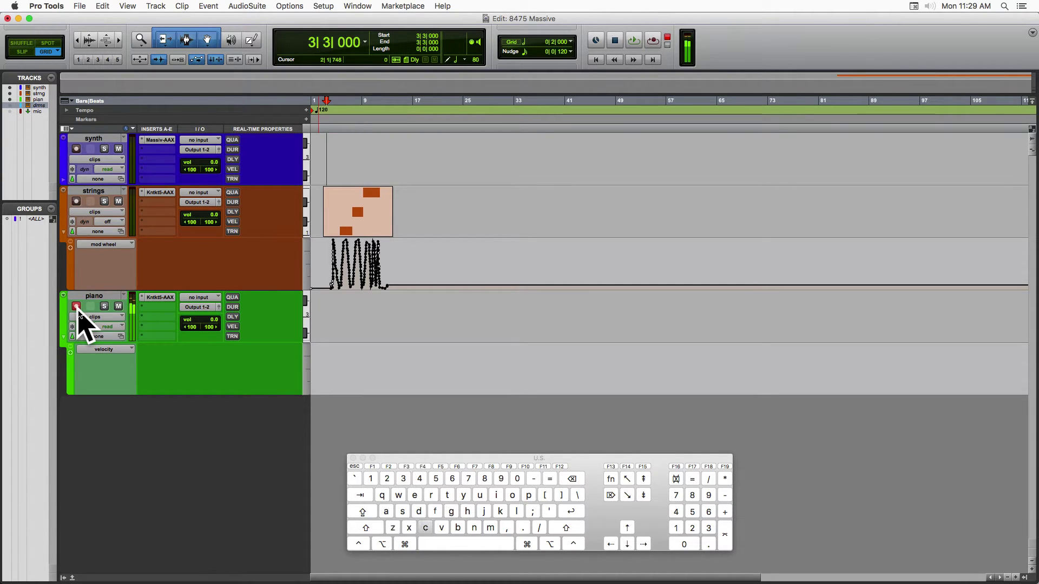
key("z")
key("x")
key("z")
key("x")
key("z")
key("x")
key("c")
- Lower the computer keyboard's note velocity and replay piano notes to compare the loudness
key("minus")
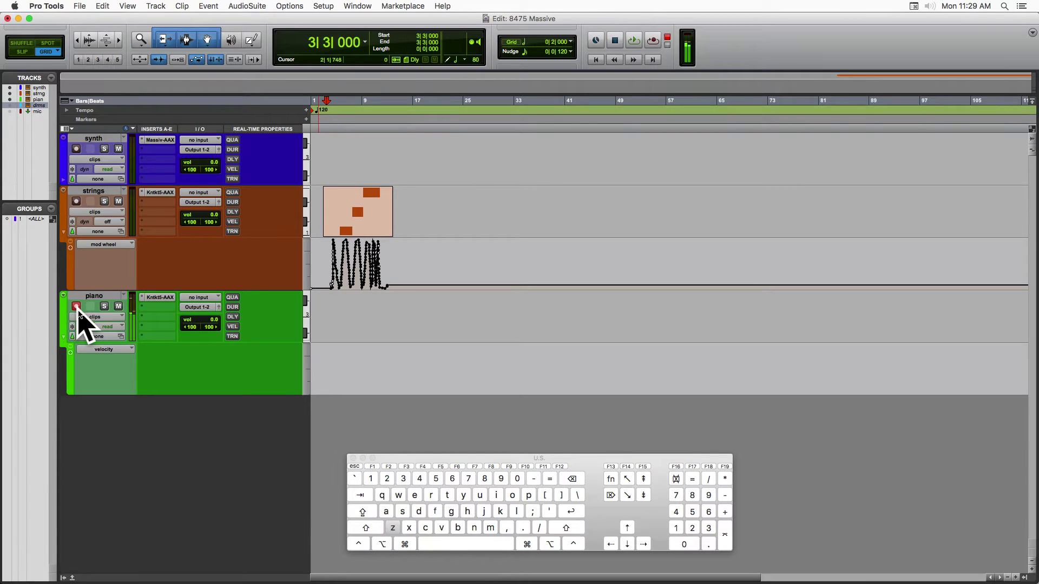
key("x")
key("c")
left_click(76, 306)
- Raise the computer keyboard's note velocity in two increments, replaying low piano notes after each change
key("equal")
key("z")
key("x")
key("x")
key("c")
key("c")
key("z")
key("z")
key("x")
key("equal")
key("z")
key("x")
key("c")
left_click(77, 306)
- Raise the velocity another increment and play a rising-and-falling three-note piano pattern while varying the dynamics with vertical mouse movement
key("equal")
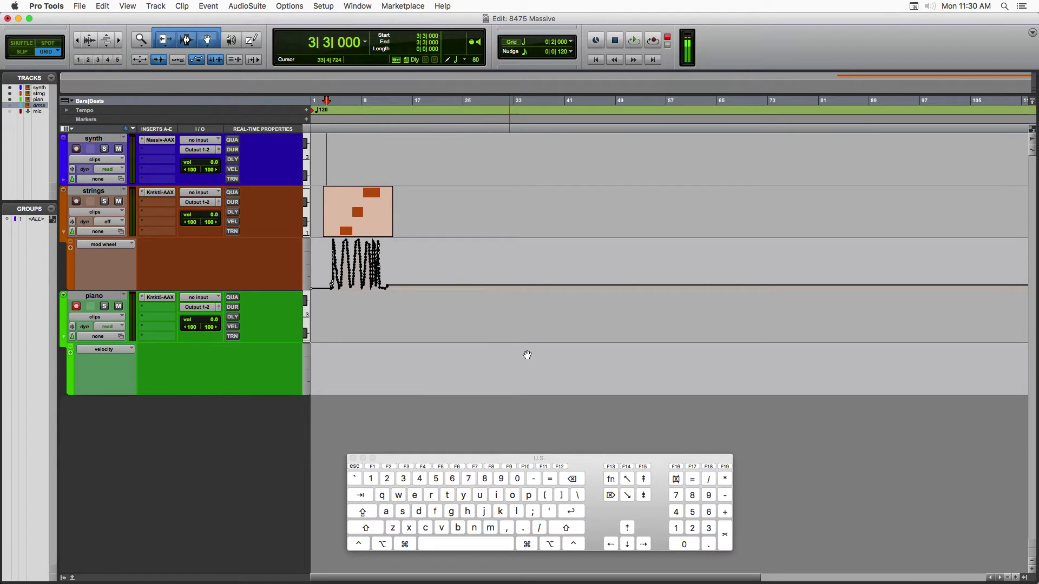
key("z")
key("x")
key("c")
key("x")
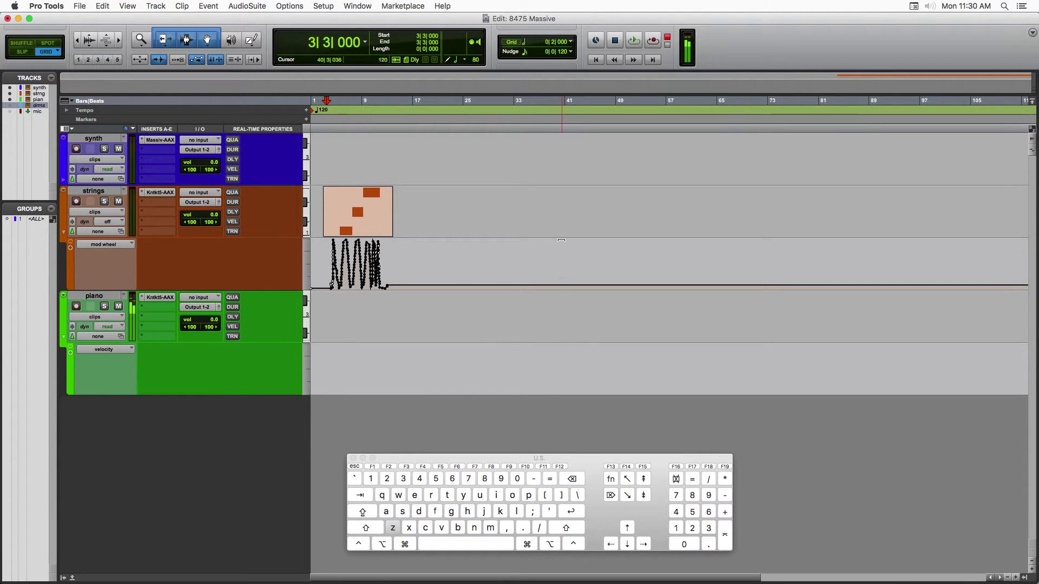
key("x")
key("c")
key("x")
key("z")
key("x")
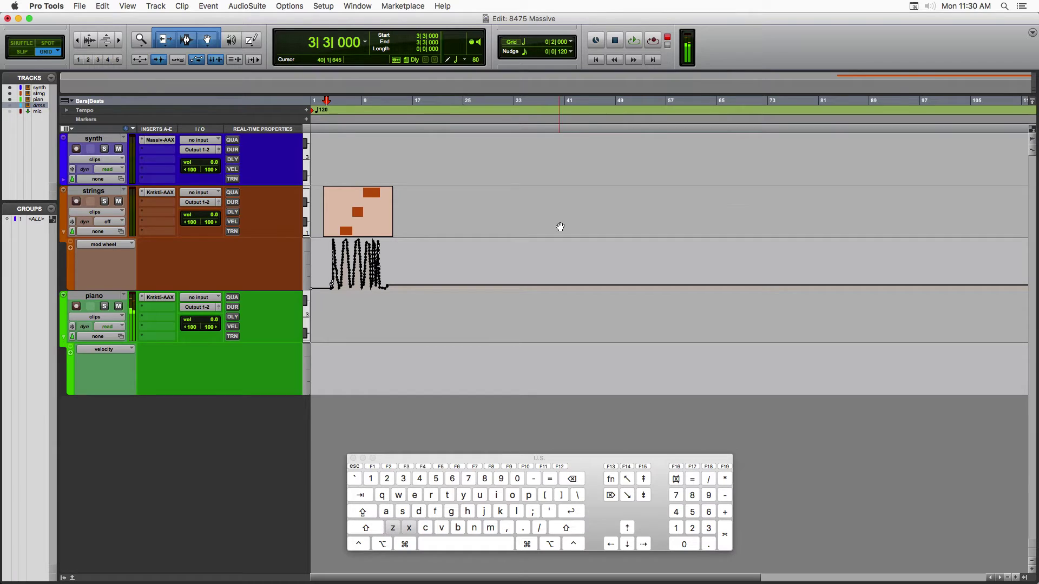
key("c")
key("x")
key("z")
key("x")
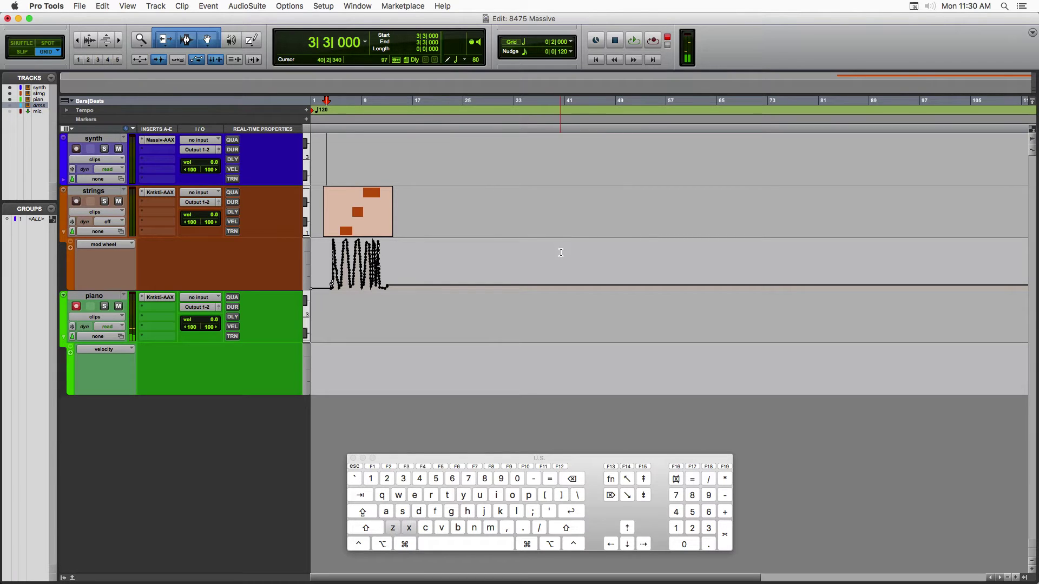
key("c")
key("x")
key("z")
key("x")
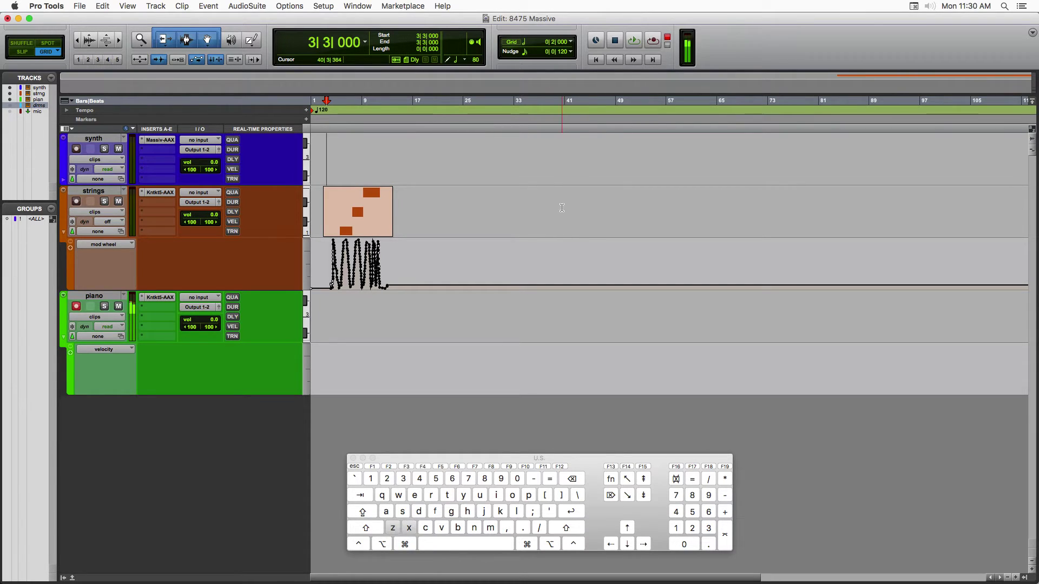
key("c")
key("x")
key("z")
key("x")
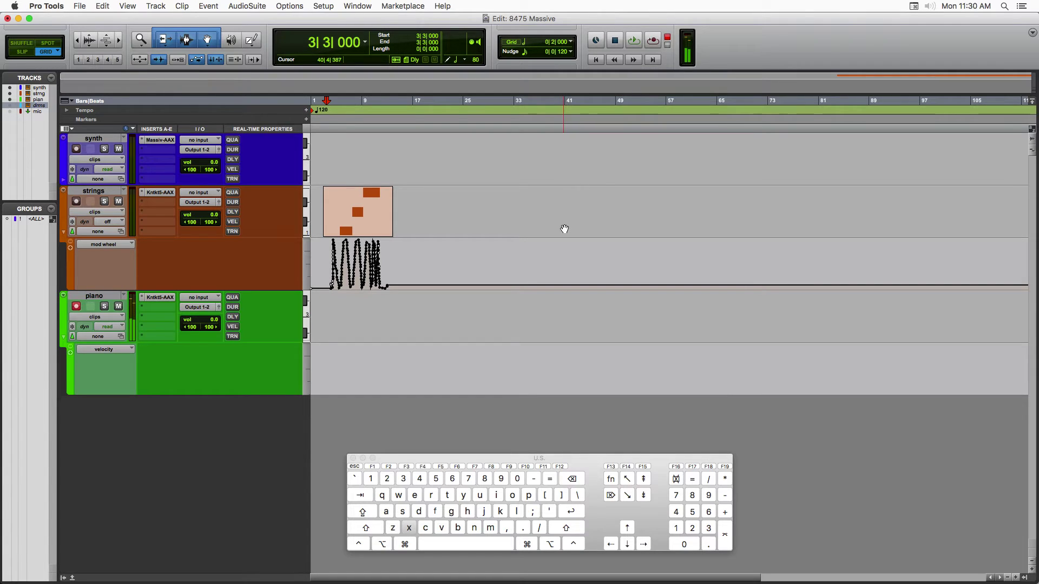
key("c")
key("x")
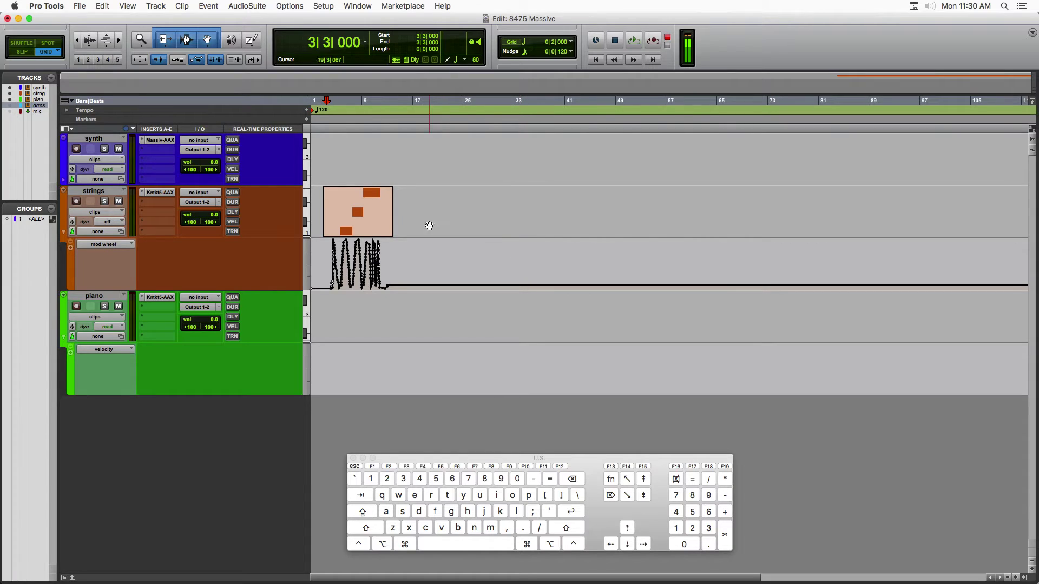
- Record a short single-note MIDI clip on the piano track from 3|3|000, stop the transport and disarm the track
left_click(653, 41)
left_click(634, 40)
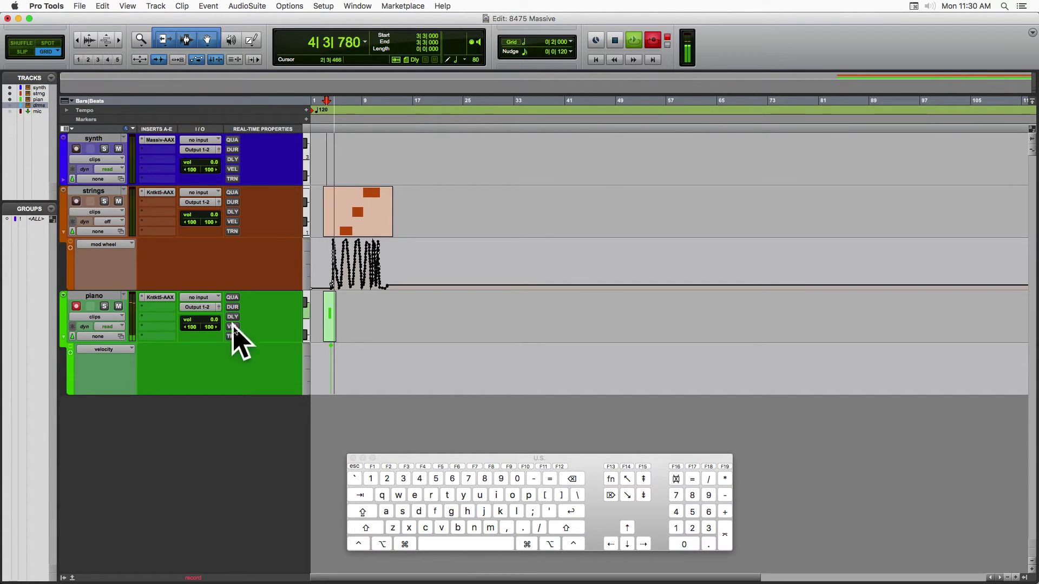
left_click(77, 306)
key("space")
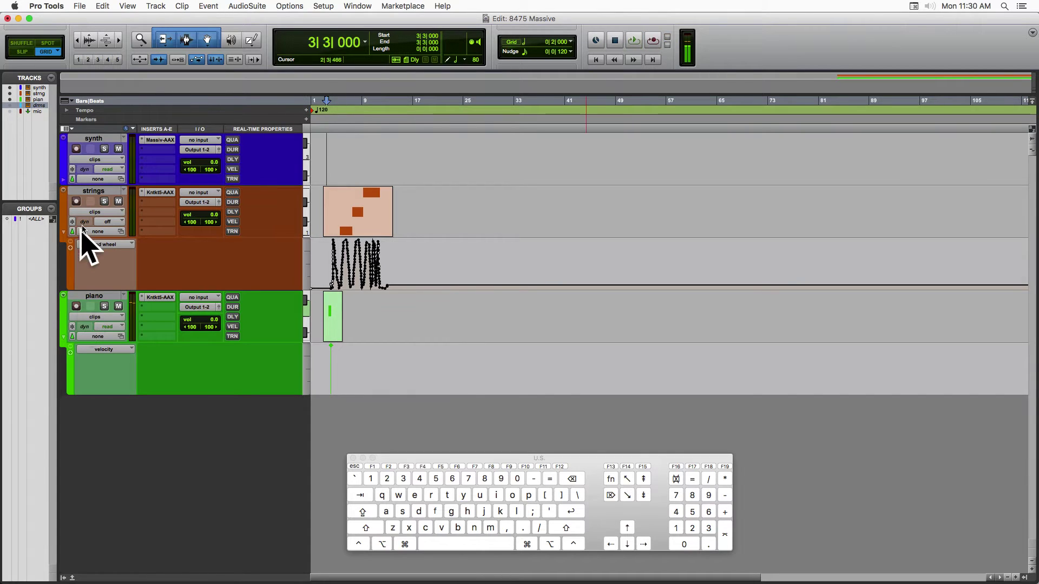
- Arm the strings track and record three repeated notes with mod wheel movement from bar 24, stopping the transport at the end
left_click(77, 201)
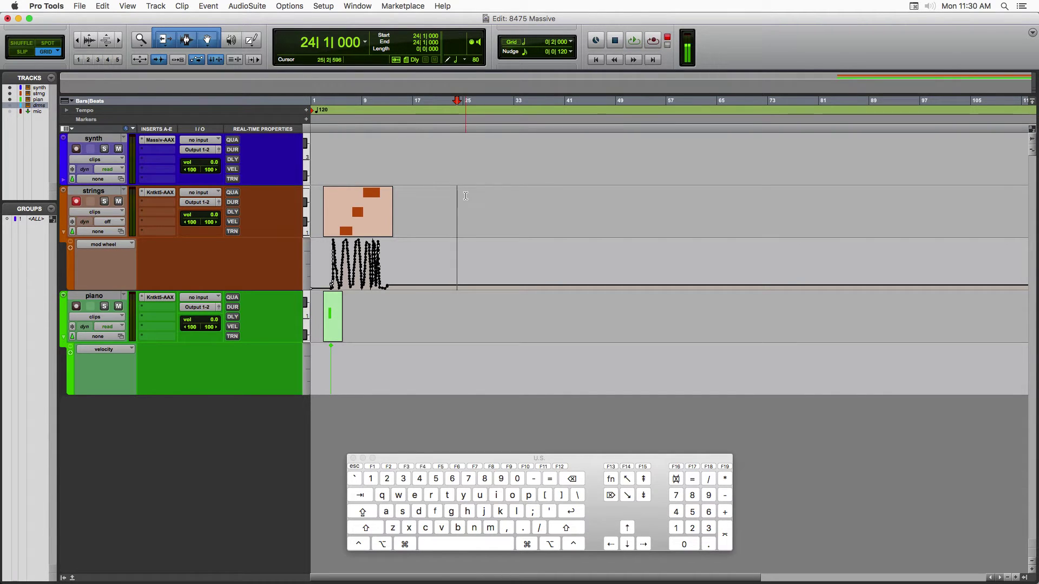
key("super+space")
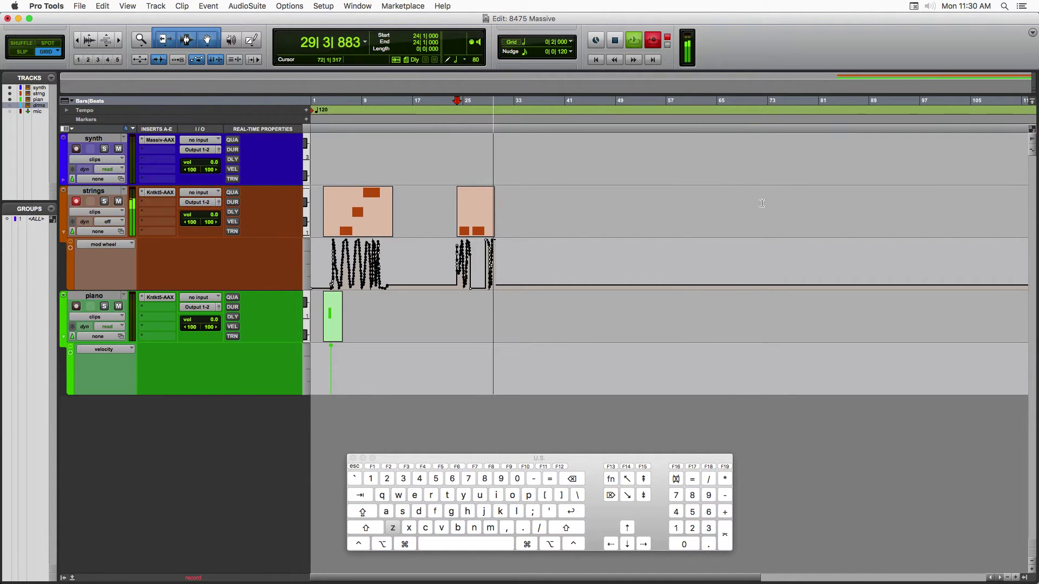
left_click(619, 46)
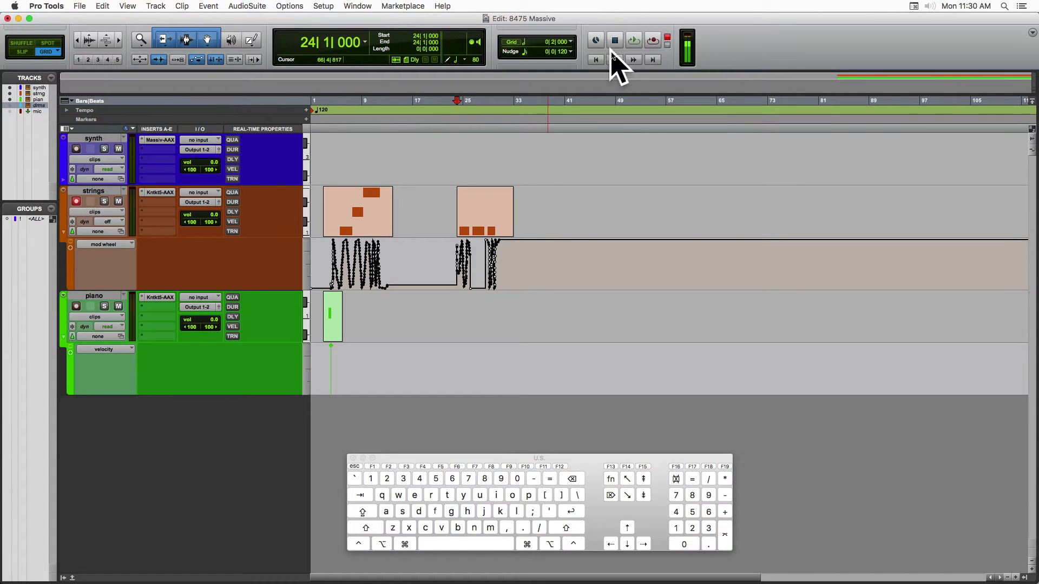
- Switch to ControllerMate and narrow the Programming Items list to give the New Page 2 canvas more room
mouse_move(11, 295)
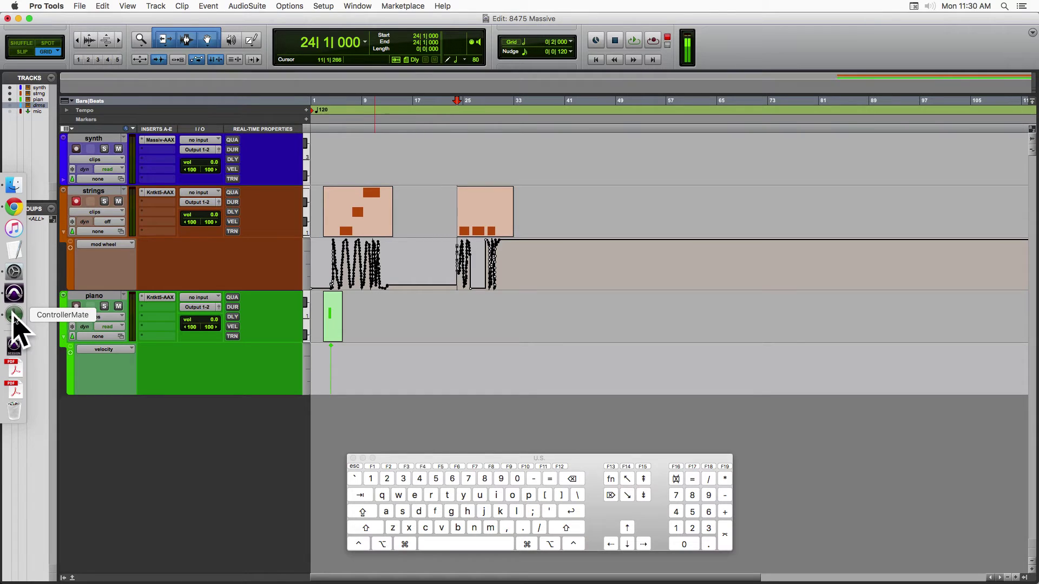
left_click(14, 315)
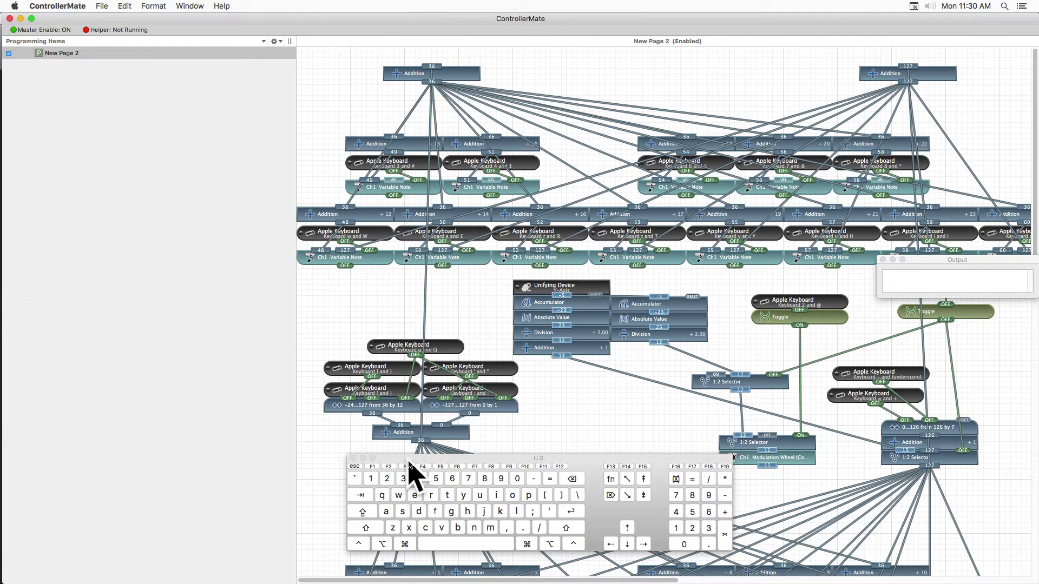
left_click_drag(442, 458, 532, 394)
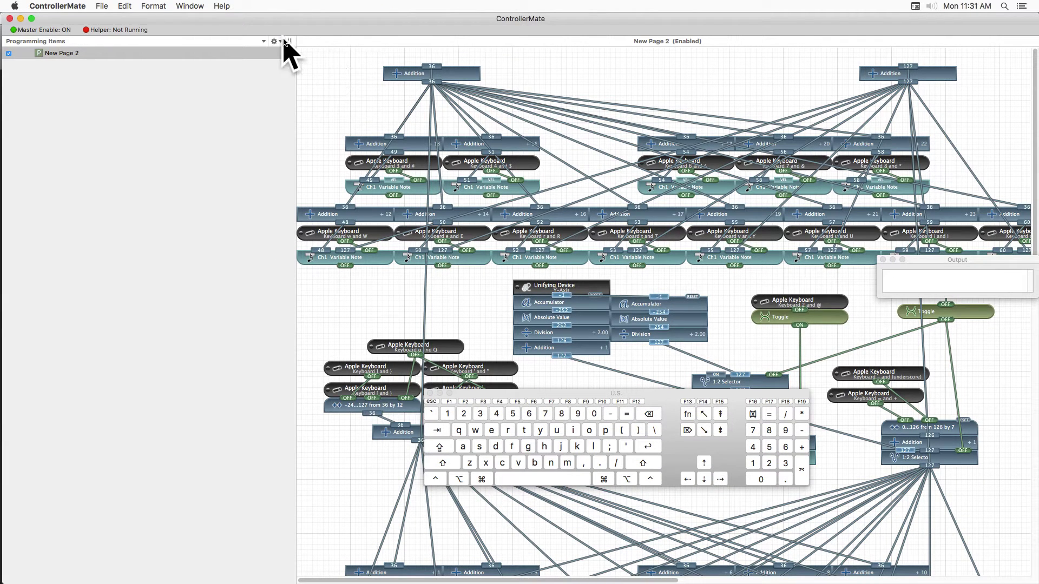
left_click_drag(290, 43, 9, 47)
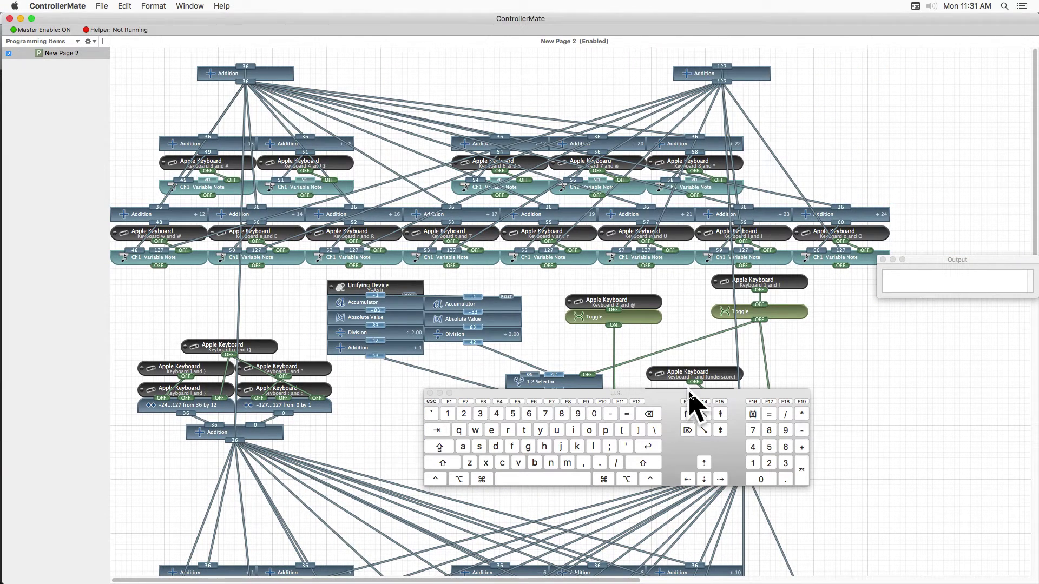
- Close the Output window and move the on-screen keyboard clear of the lower-octave note blocks
left_click_drag(686, 390, 896, 276)
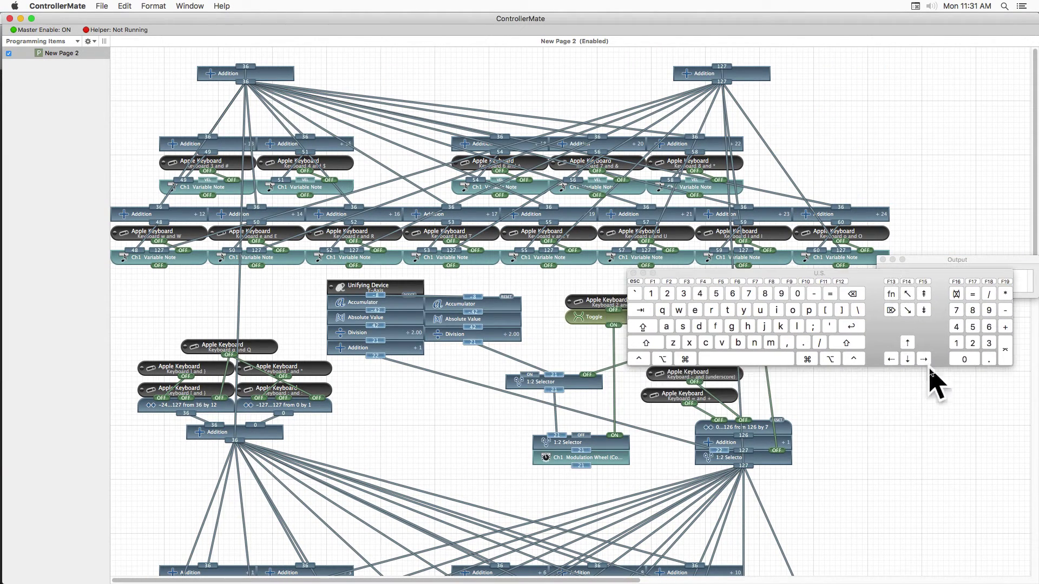
left_click(883, 260)
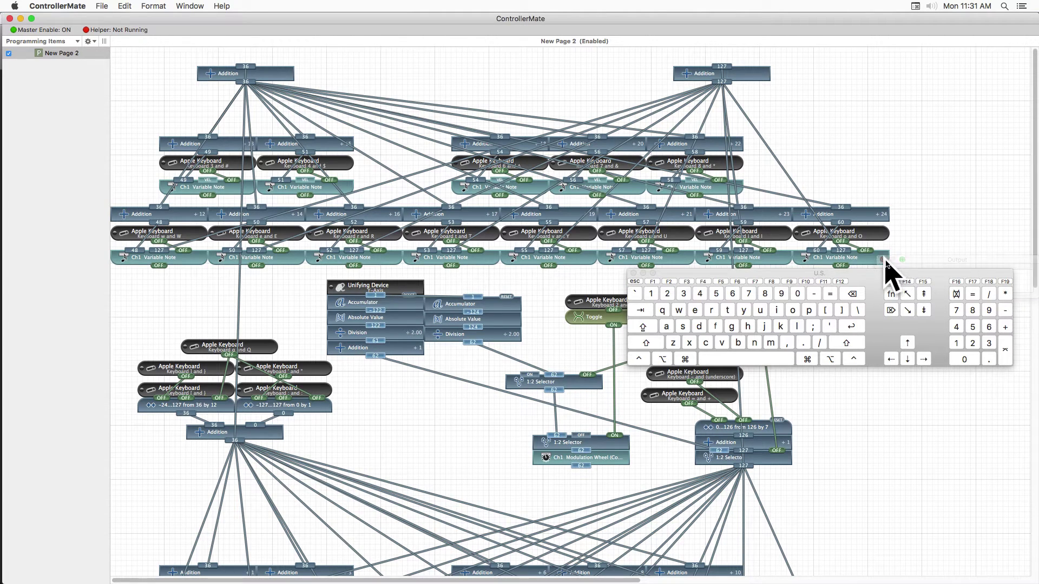
left_click_drag(860, 274, 856, 136)
scroll(952, 303, "down", 5)
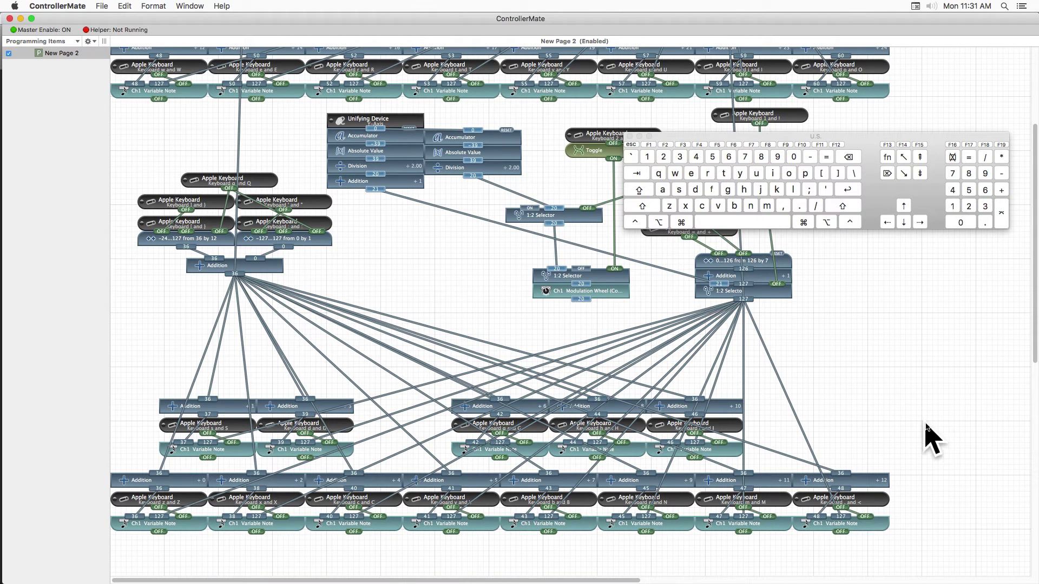
- Reposition the on-screen keyboard below the bottom row of note blocks, leaving the velocity and mod wheel blocks uncovered
left_click_drag(747, 138, 726, 313)
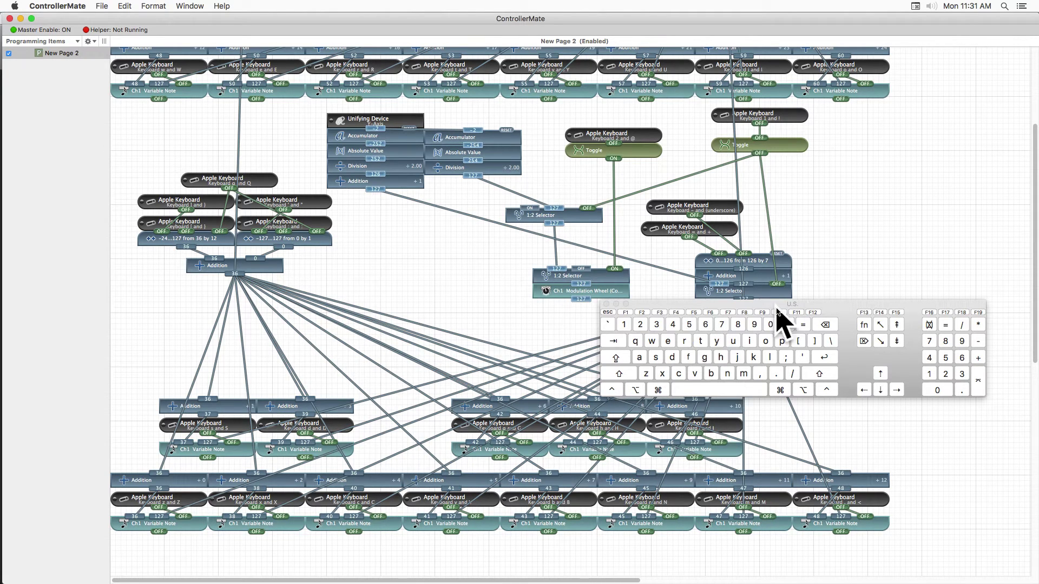
left_click_drag(814, 303, 865, 191)
scroll(508, 390, "down", 4)
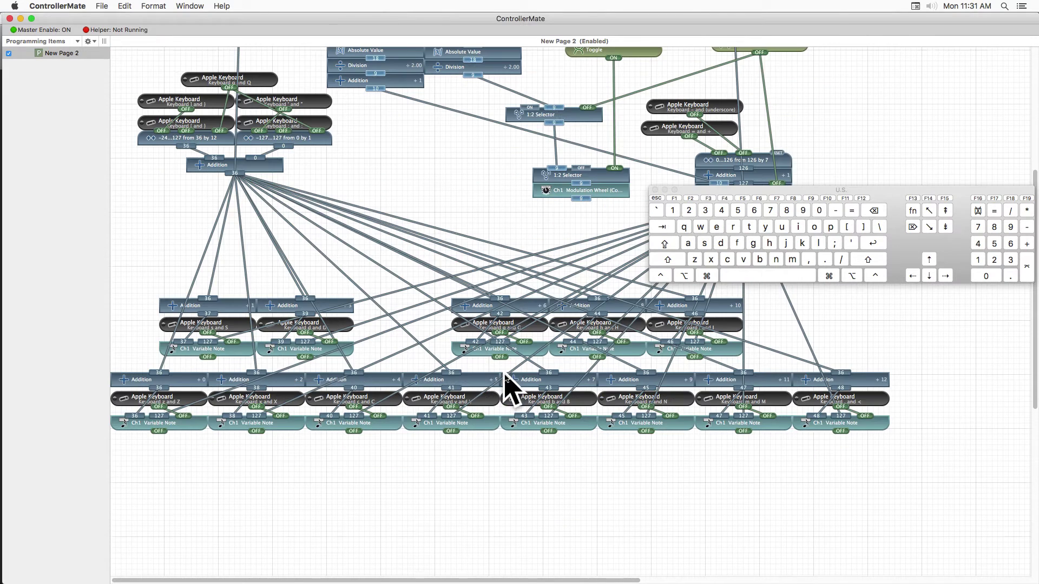
left_click_drag(736, 191, 333, 489)
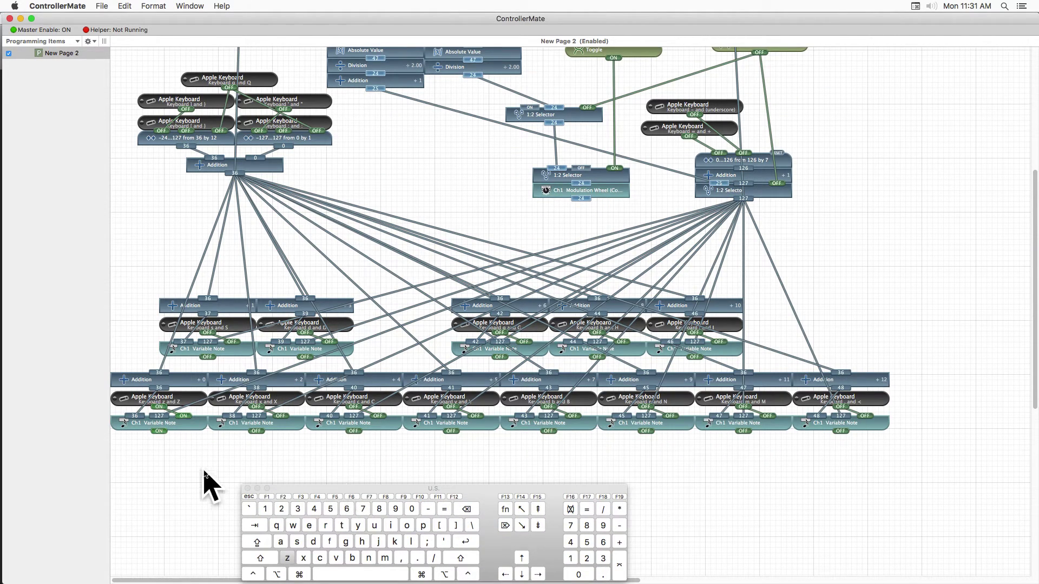
- Switch to Pro Tools to disarm the strings track, and return to ControllerMate
key("super+Tab")
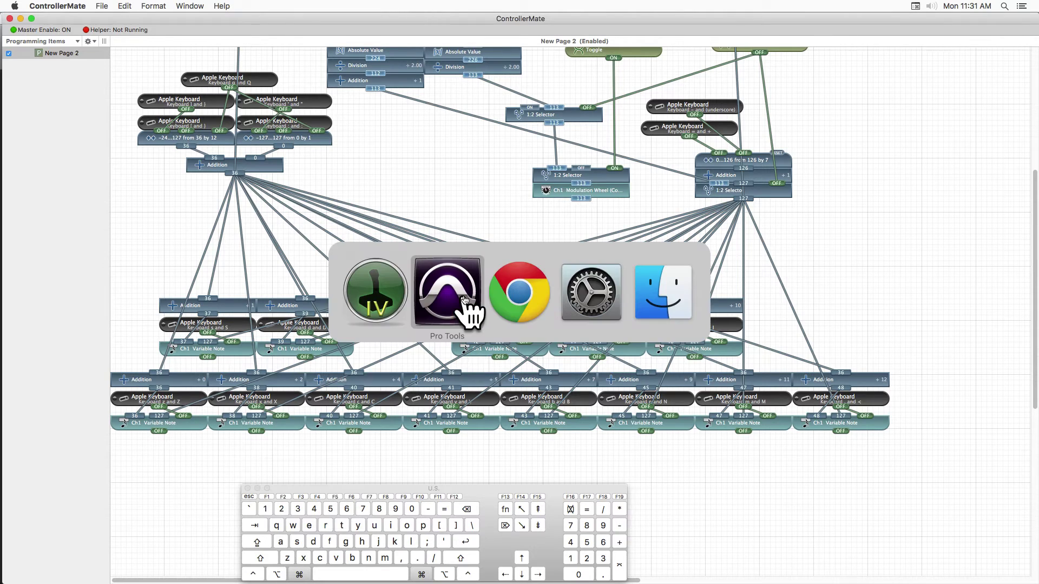
left_click(450, 292)
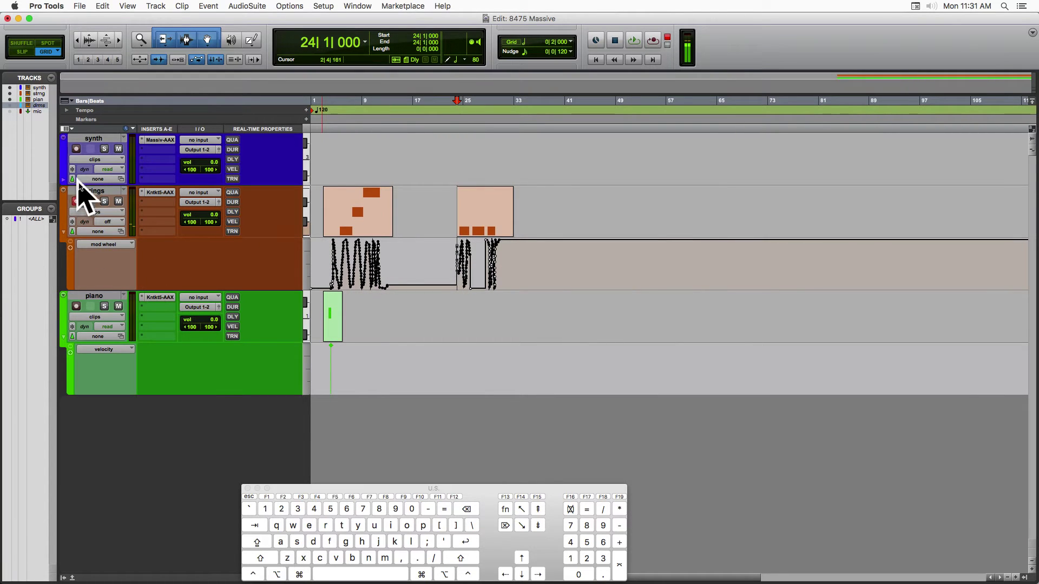
left_click(77, 202)
key("super+Tab")
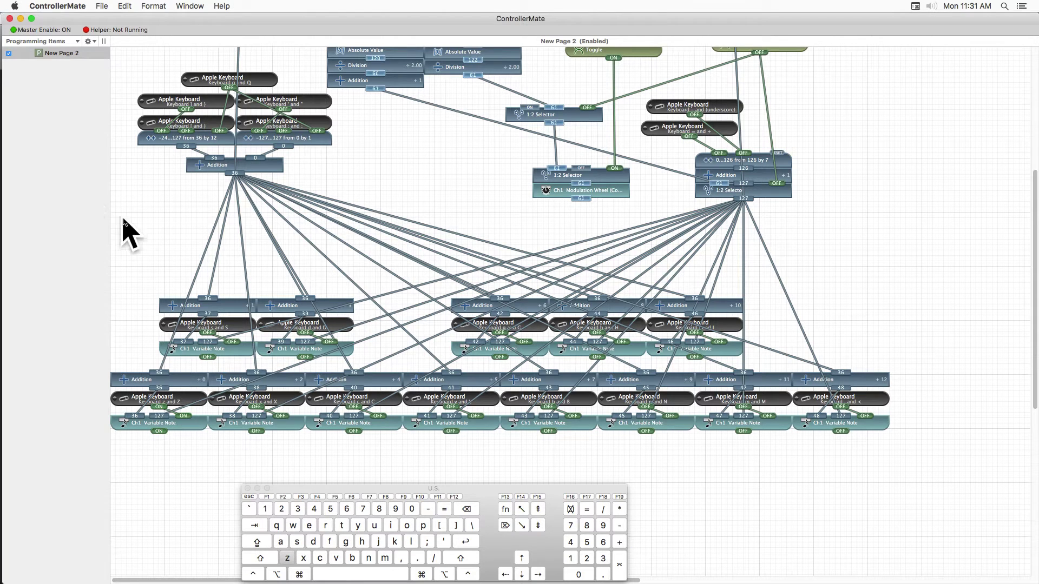
- Play the lower-octave natural and sharp notes on the computer keyboard to check which Variable Note blocks each key triggers
key("x")
key("c")
key("v")
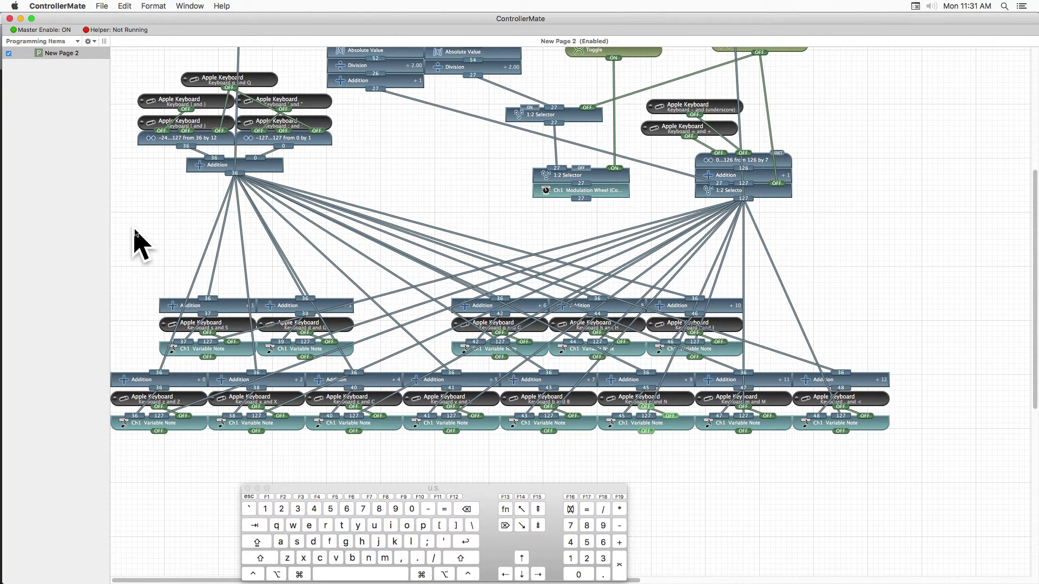
key("m")
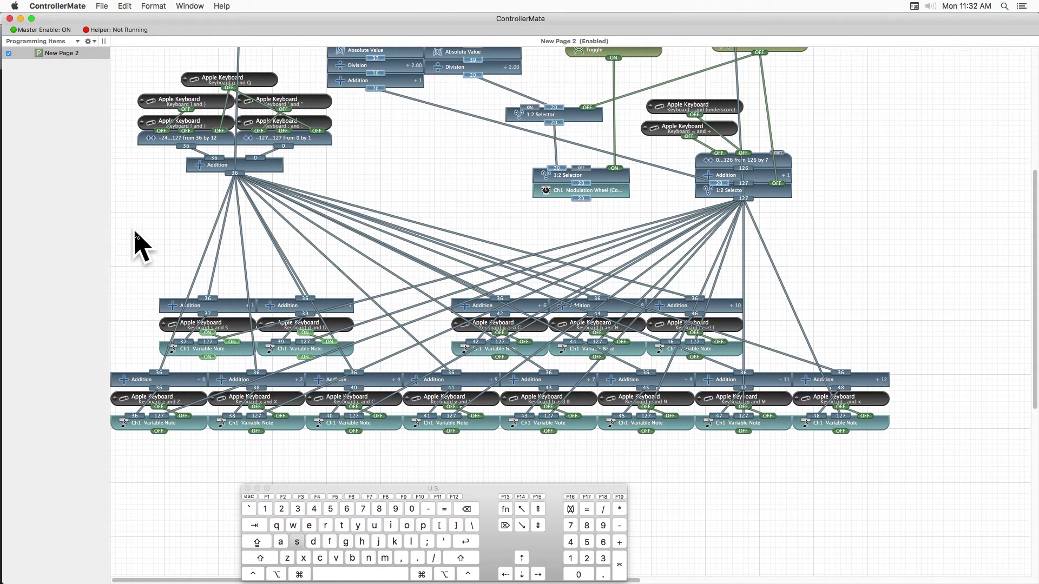
key("g")
key("h")
key("j")
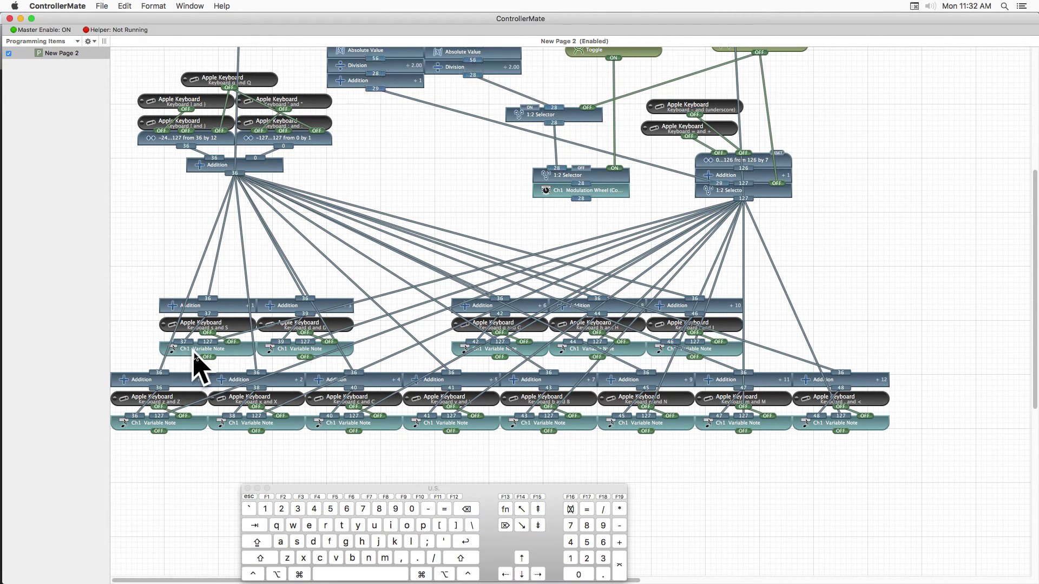
- Examine the G key's Variable Note block and the upper-octave note blocks with the Addition blocks feeding their pitch and velocity
left_click(459, 355)
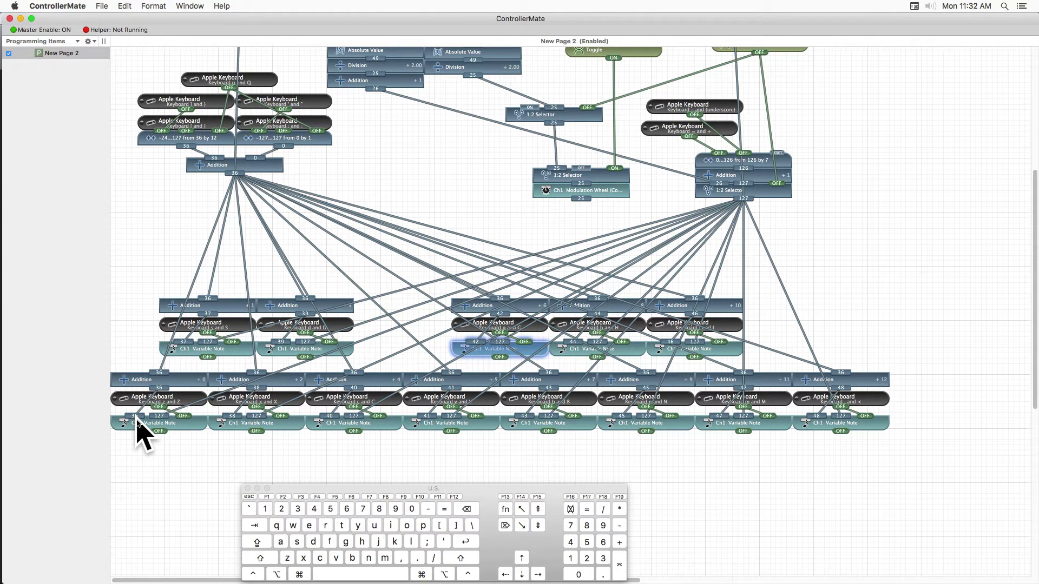
scroll(431, 454, "up", 10)
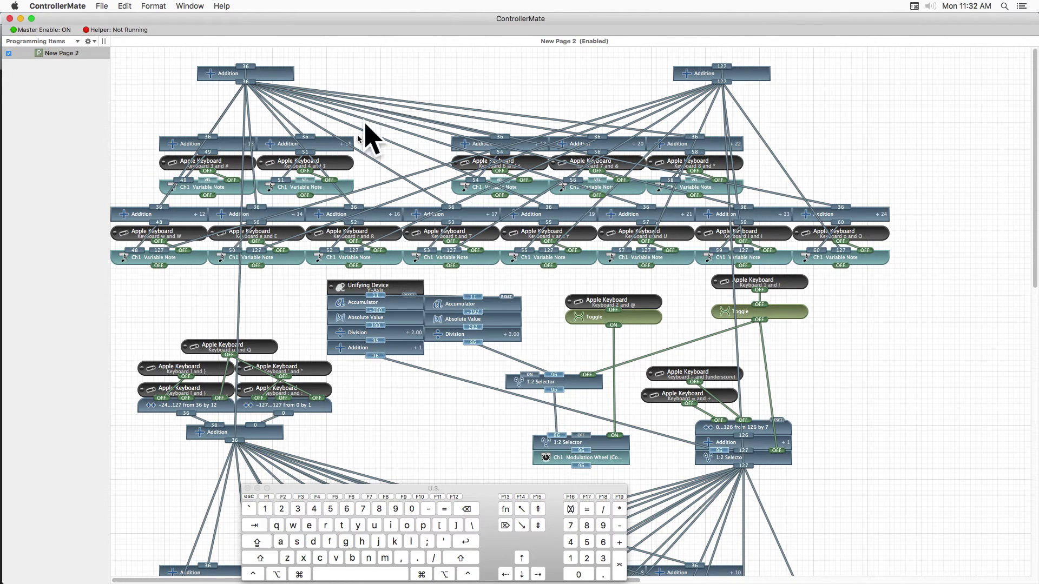
scroll(371, 218, "down", 2)
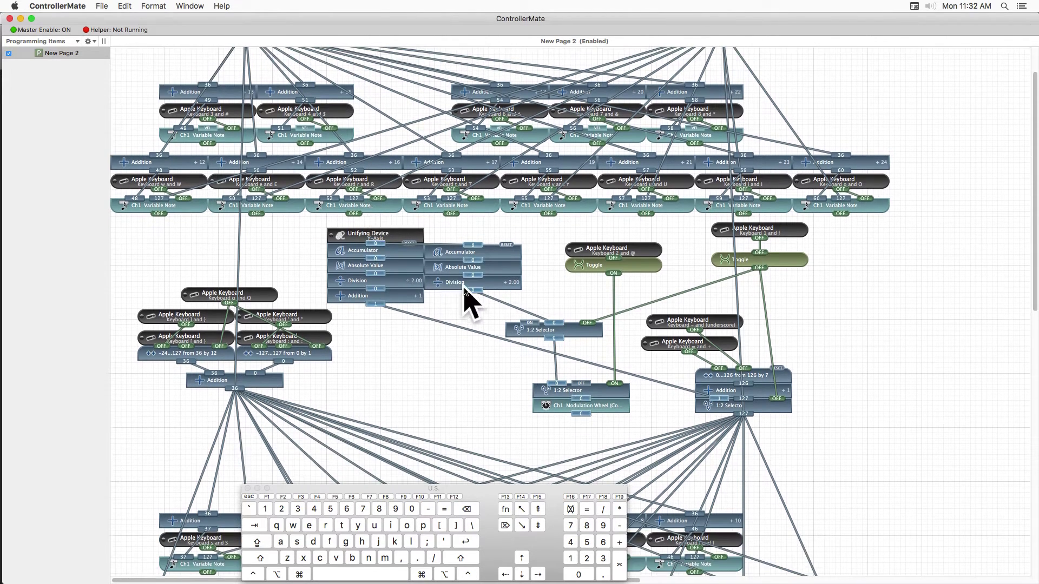
scroll(550, 357, "up", 2)
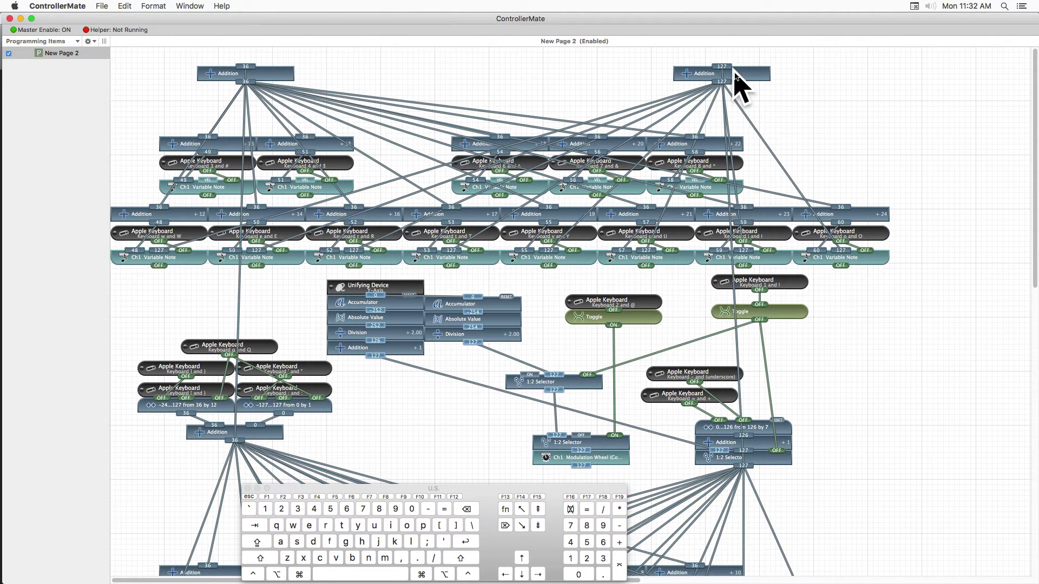